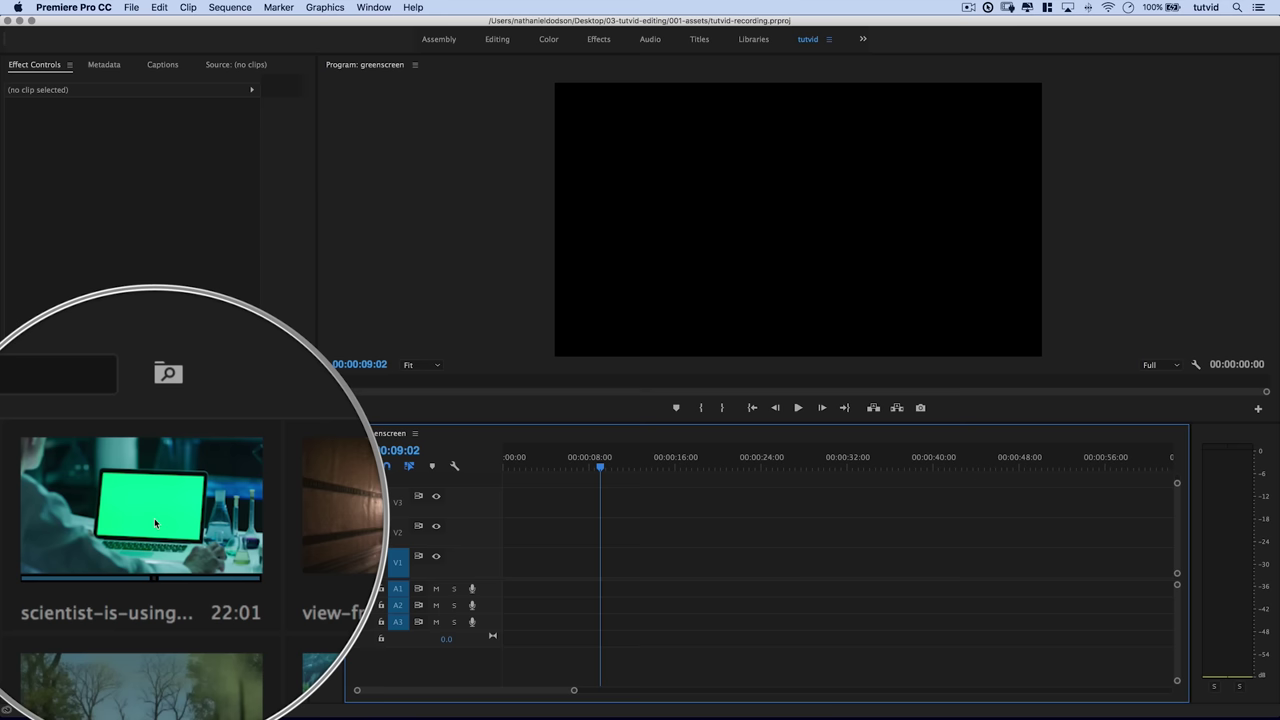
pyautogui.rightClick(155, 522)
pyautogui.rightClick(109, 513)
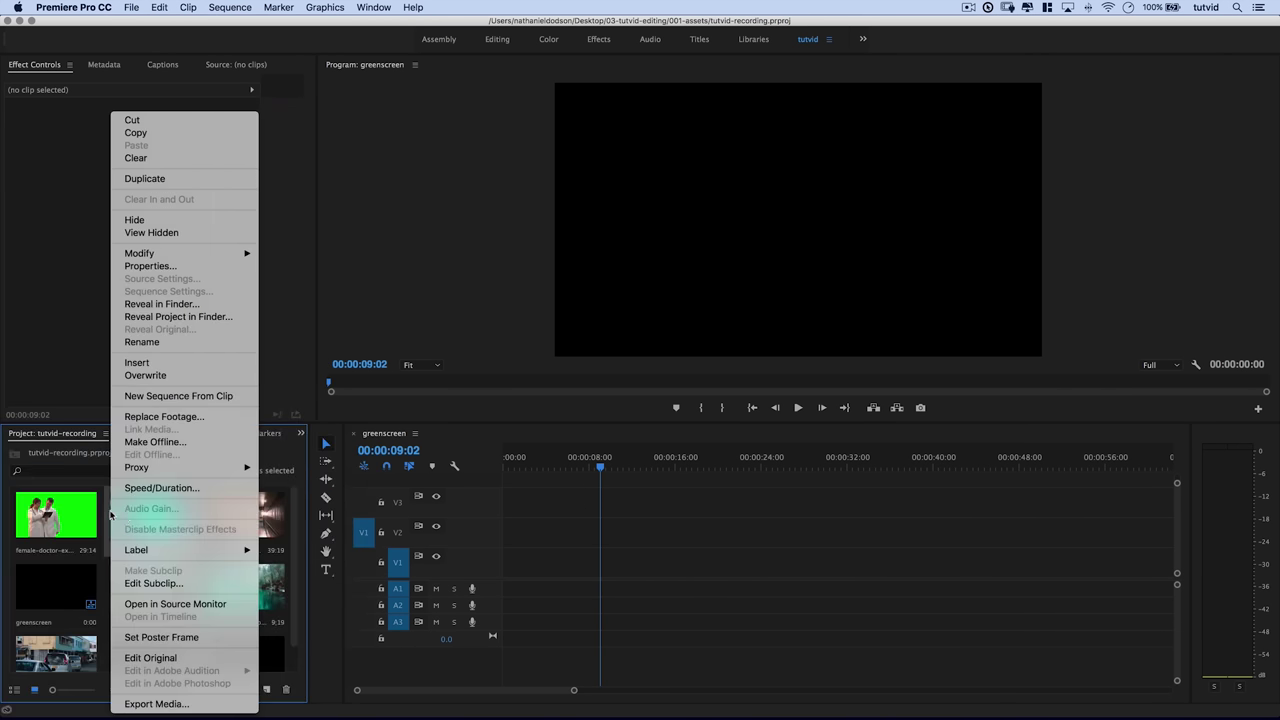
pyautogui.press('Escape')
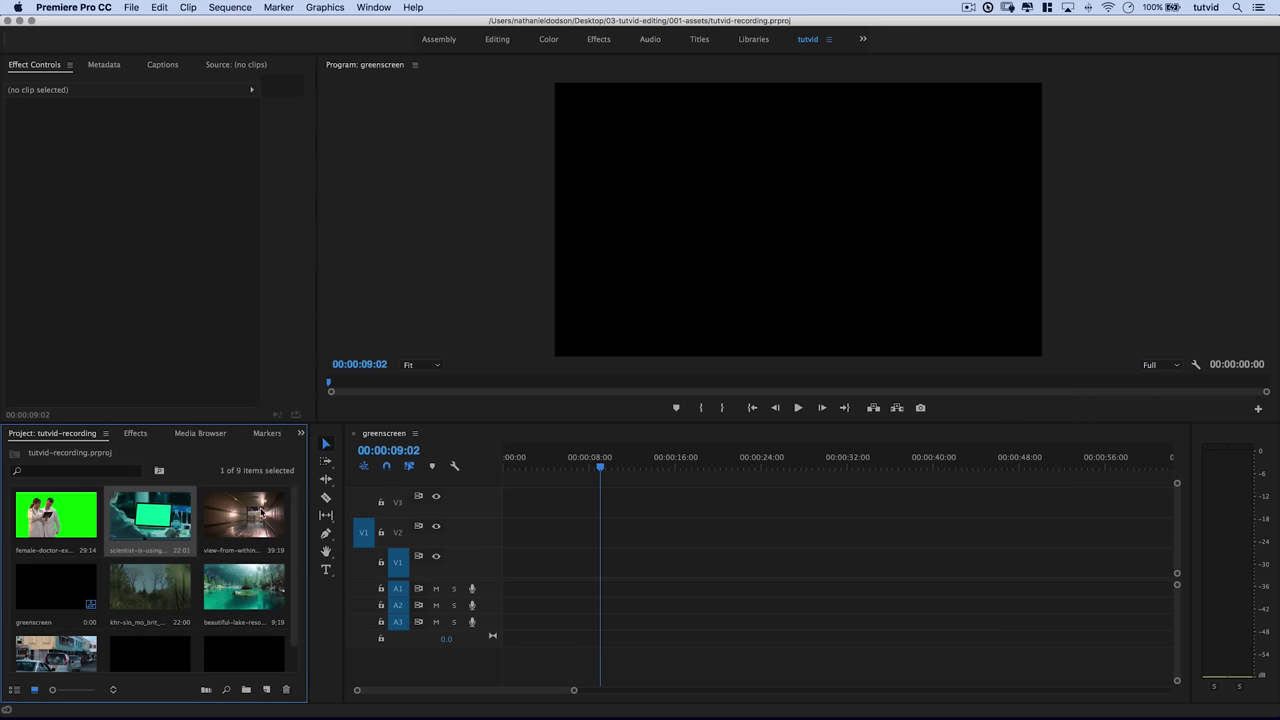
# - Place the semitruck trailer clip on V1 and the female-doctor green screen clip on V2, both at the sequence start
pyautogui.moveTo(253, 514); pyautogui.dragTo(500, 573)
pyautogui.moveTo(600, 466); pyautogui.dragTo(504, 490)
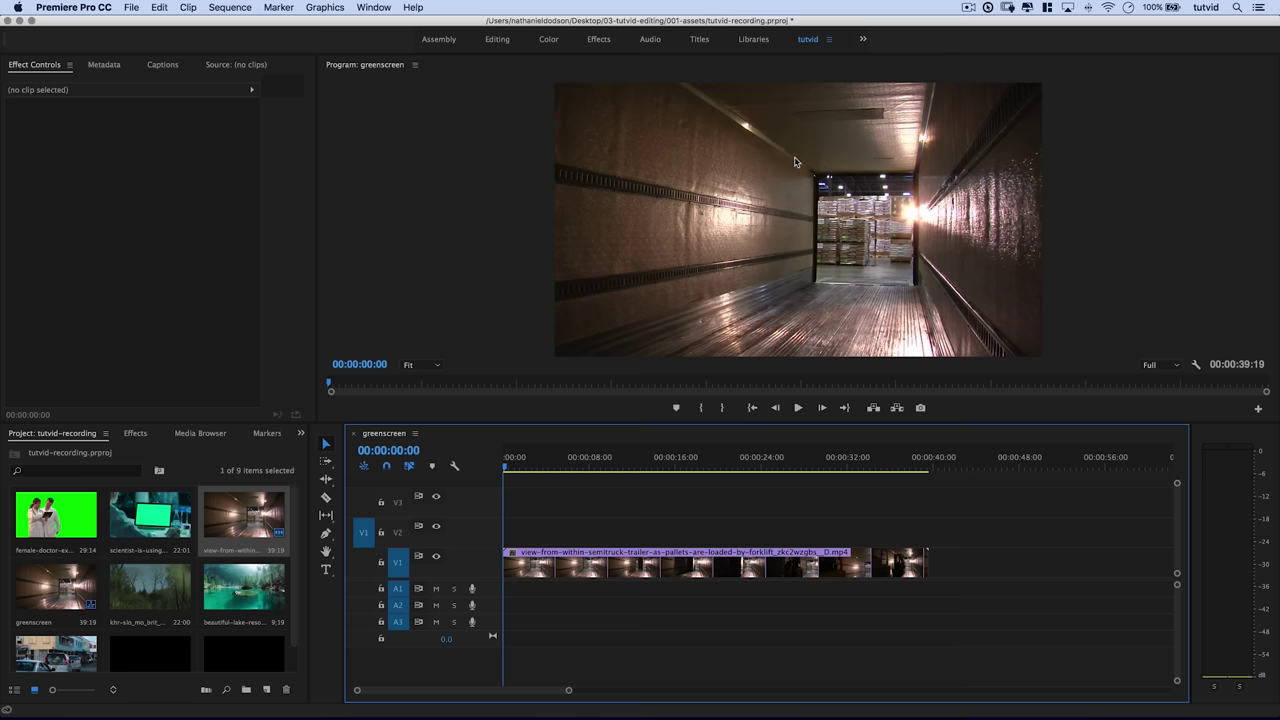
pyautogui.moveTo(84, 514); pyautogui.dragTo(500, 533)
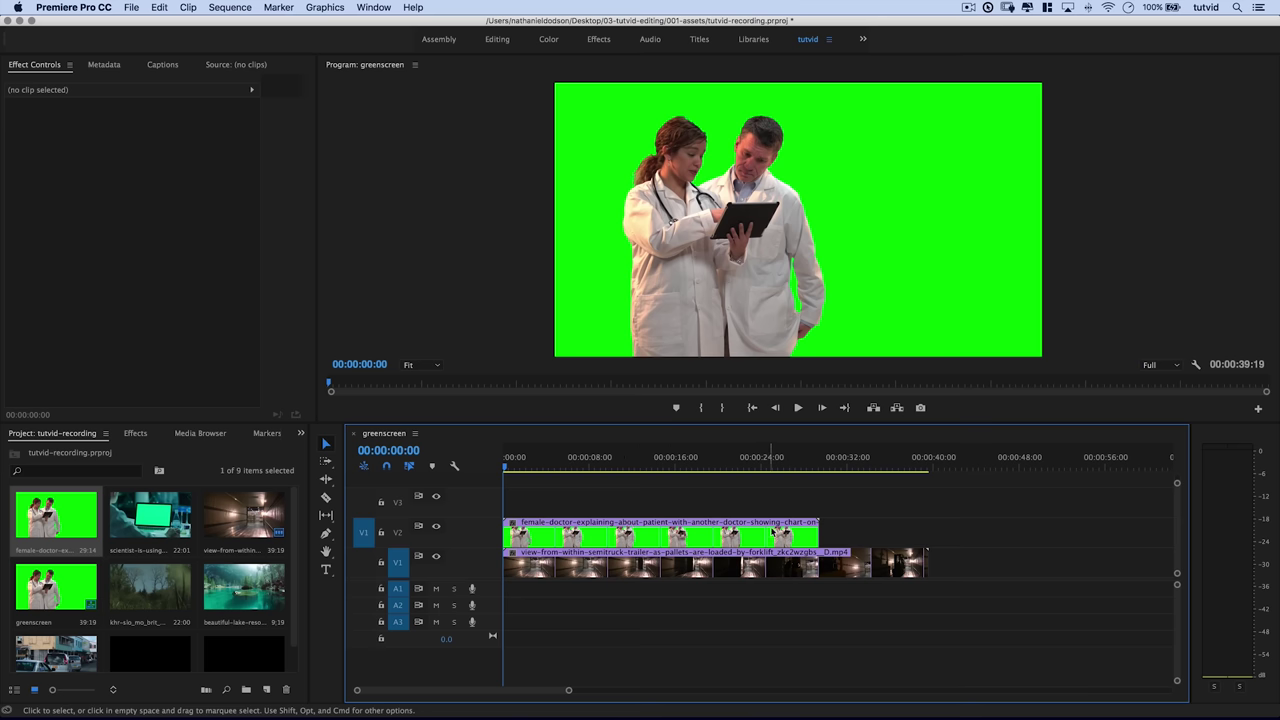
pyautogui.click(652, 465)
pyautogui.press('Home')
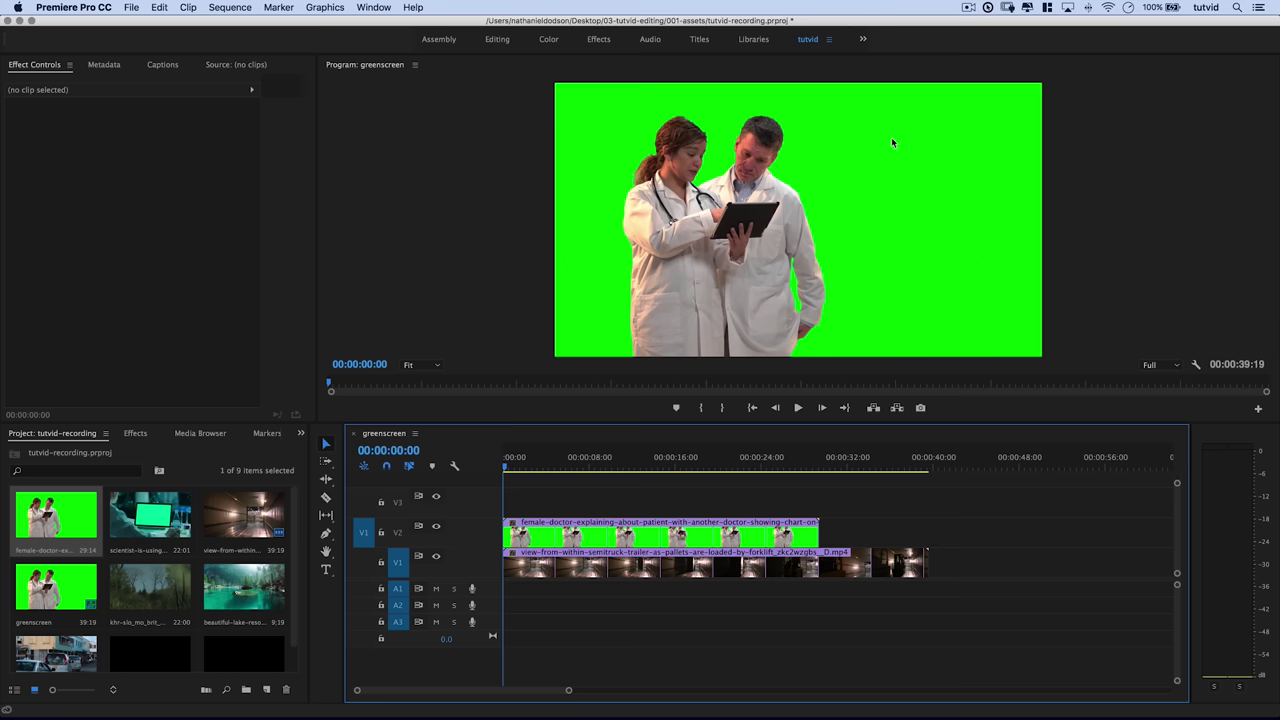
# - Apply the Ultra Key effect from the Keying video effects to the doctor clip and collapse its Motion and Opacity settings
pyautogui.click(137, 433)
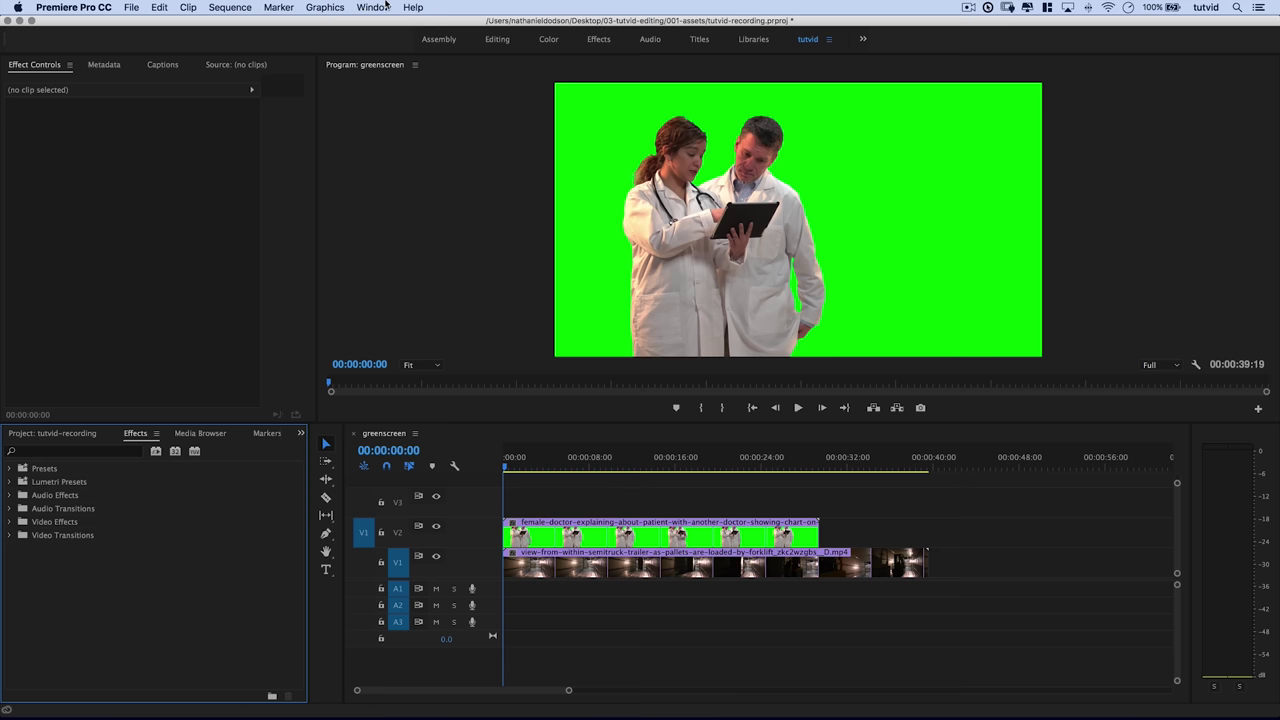
pyautogui.click(373, 7)
pyautogui.click(181, 606)
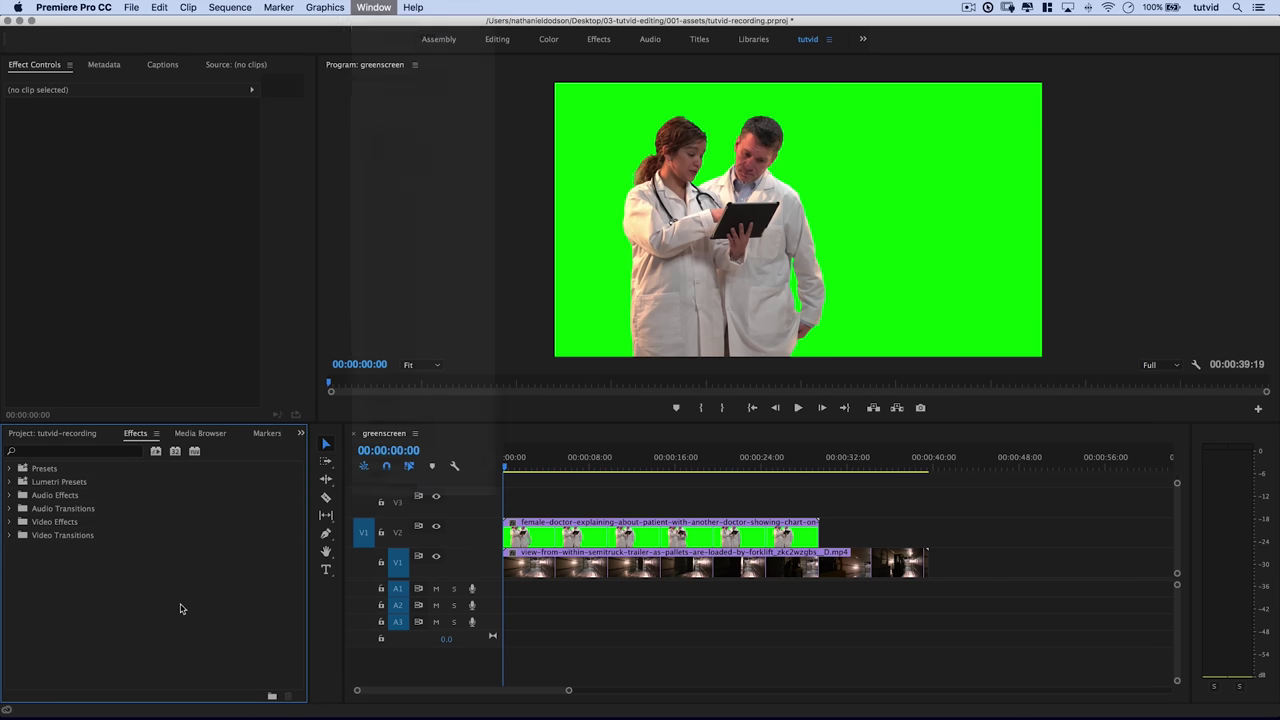
pyautogui.doubleClick(65, 526)
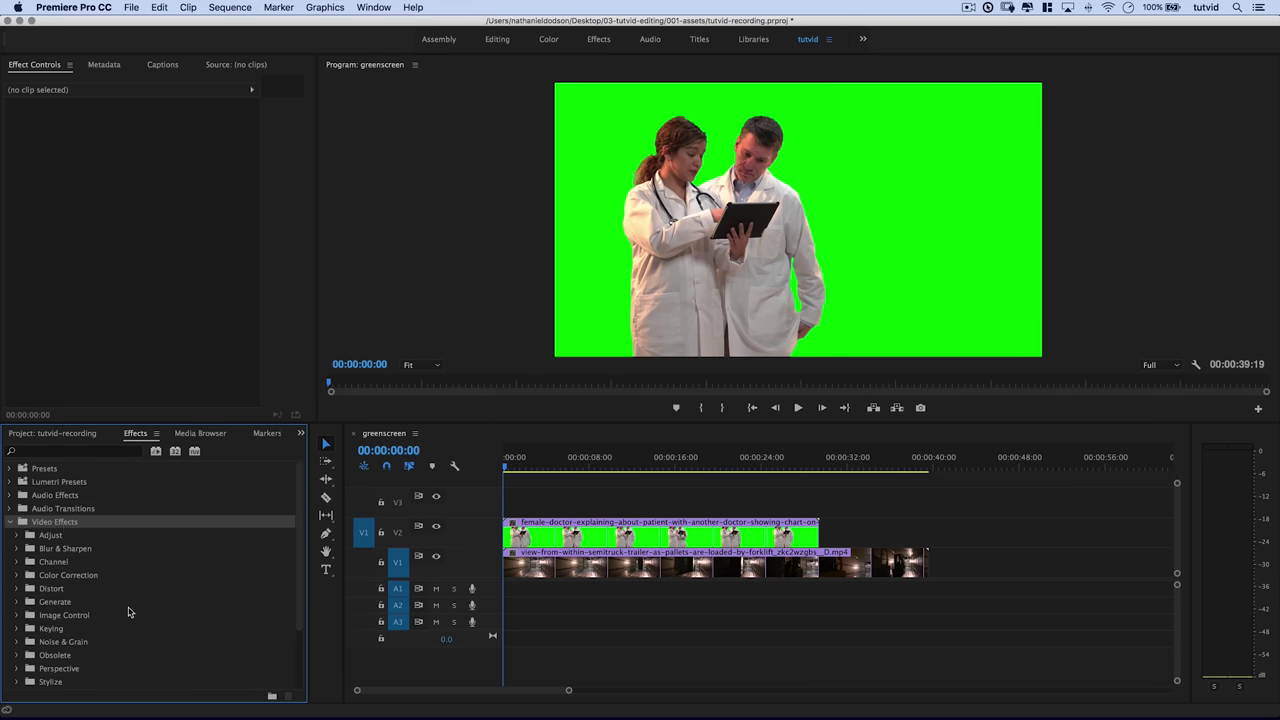
pyautogui.click(48, 630)
pyautogui.doubleClick(47, 632)
pyautogui.scroll(-5, 120, 650)
pyautogui.click(57, 550)
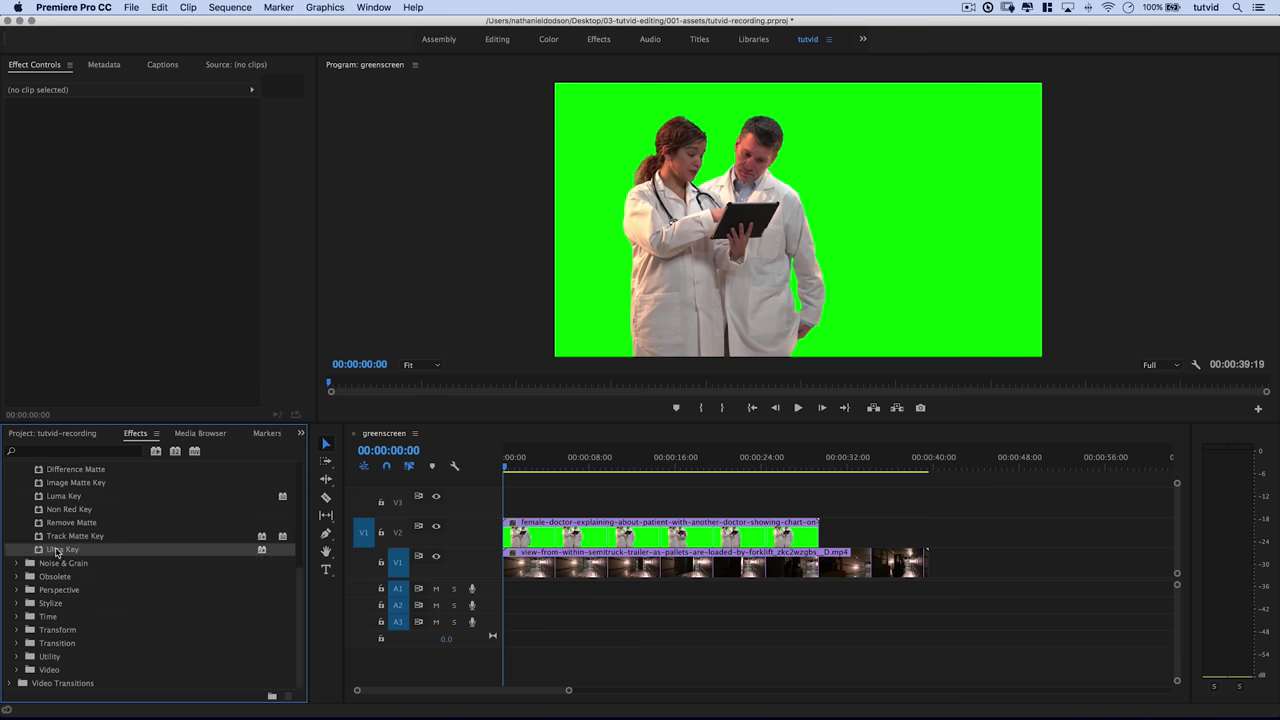
pyautogui.moveTo(60, 553); pyautogui.dragTo(576, 531)
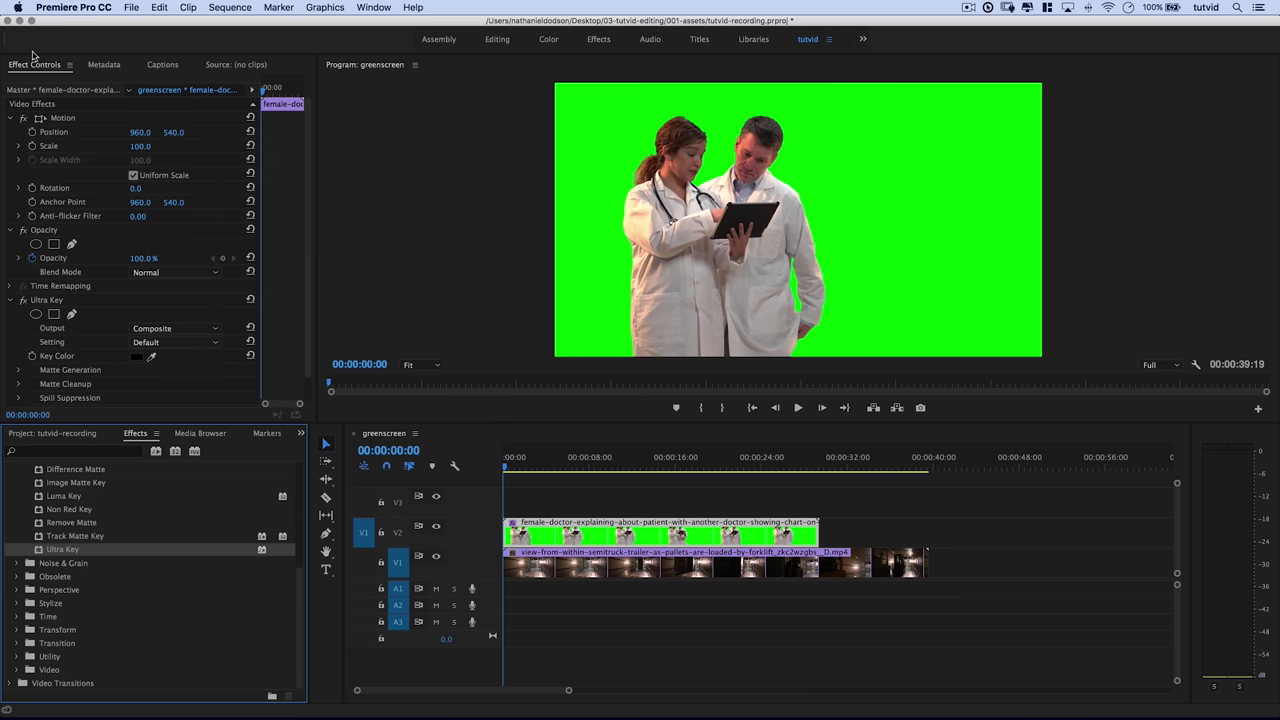
pyautogui.click(11, 118)
pyautogui.click(11, 132)
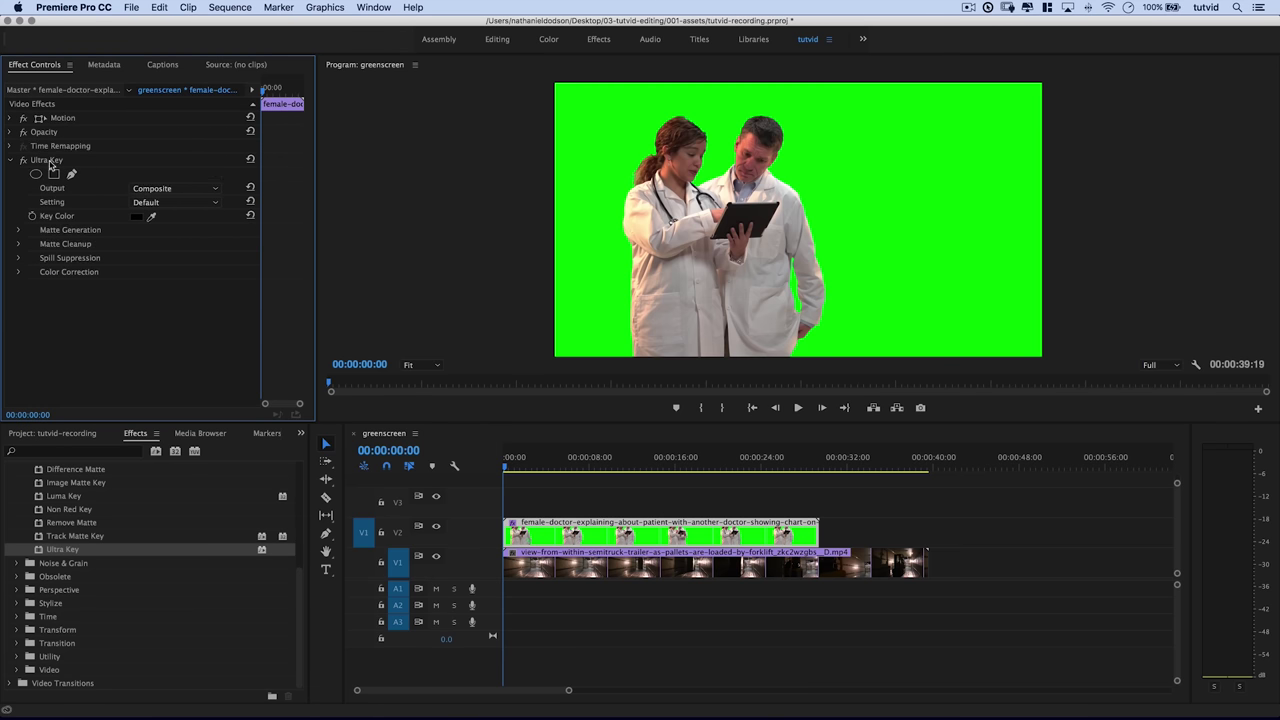
# - Try sampling the green backdrop beside the male doctor as the Ultra Key key color, and undo it
pyautogui.click(151, 217)
pyautogui.click(852, 212)
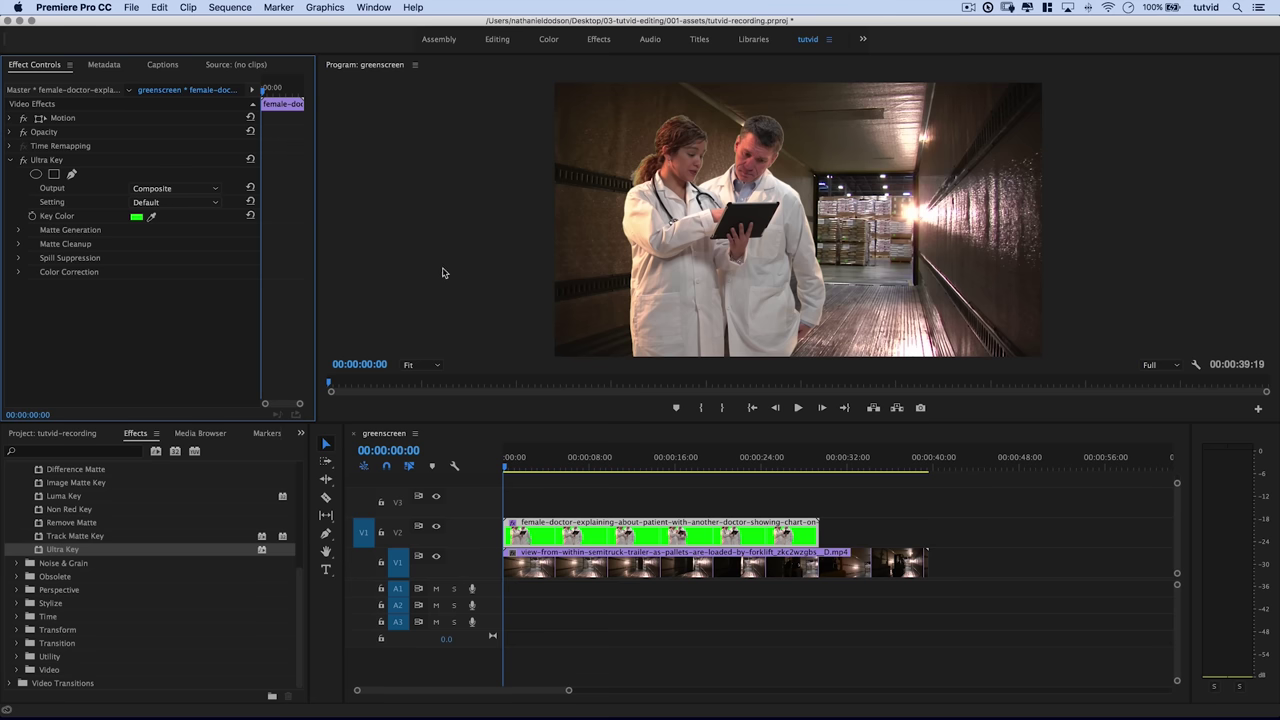
pyautogui.press('super+z')
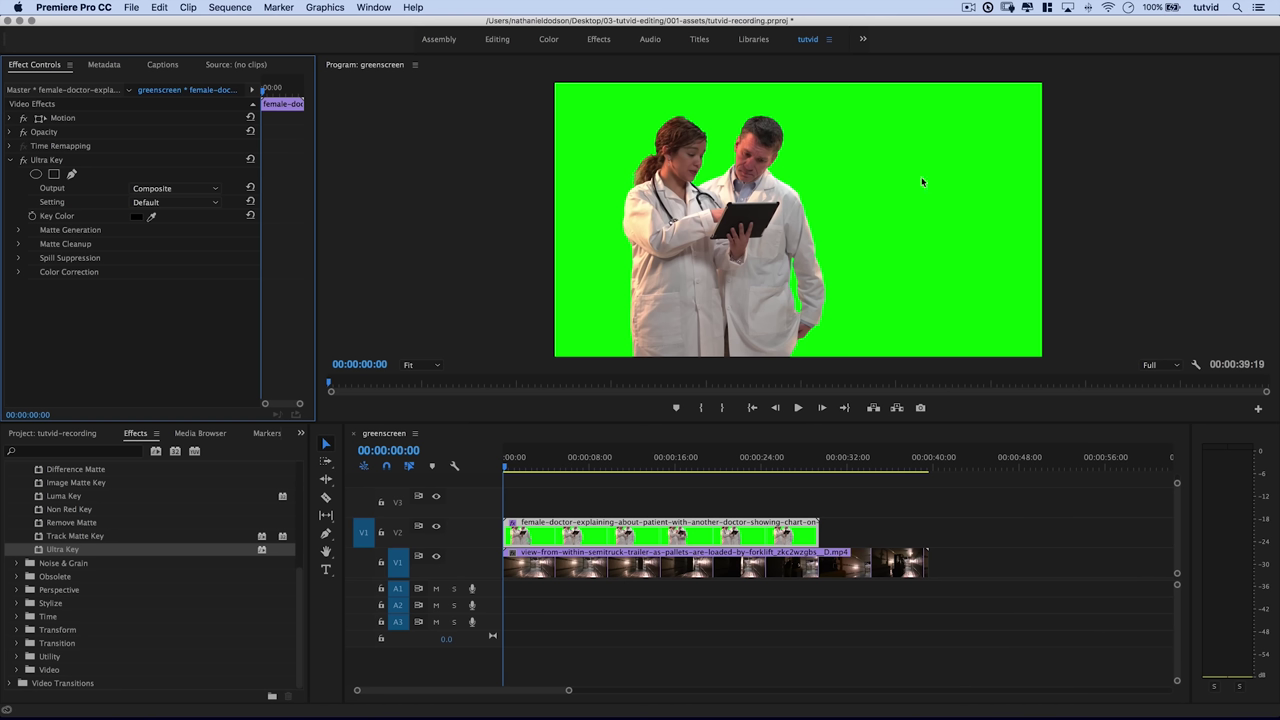
# - Sample the green backdrop beside the female doctor as the Ultra Key key color and enlarge the program preview area
pyautogui.click(152, 216)
pyautogui.click(605, 220)
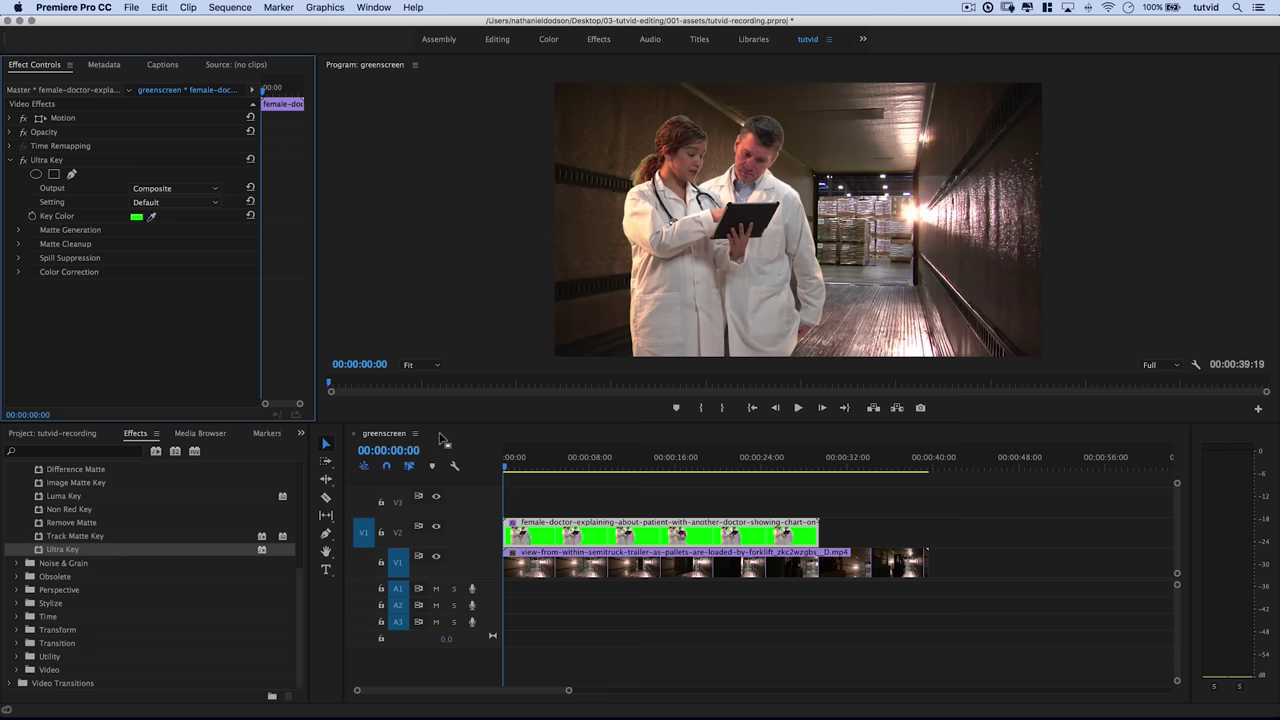
pyautogui.moveTo(439, 422); pyautogui.dragTo(439, 443)
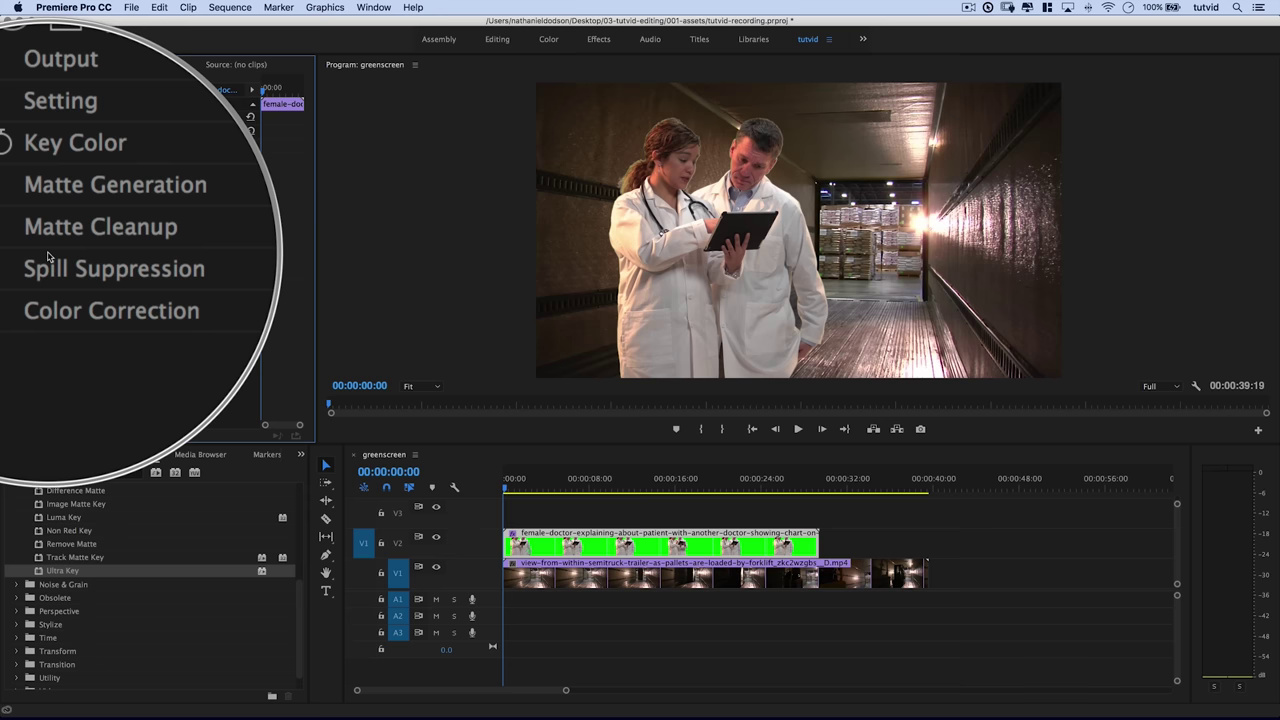
# - Expand the Matte Generation settings and set the Ultra Key output to Alpha Channel
pyautogui.click(18, 230)
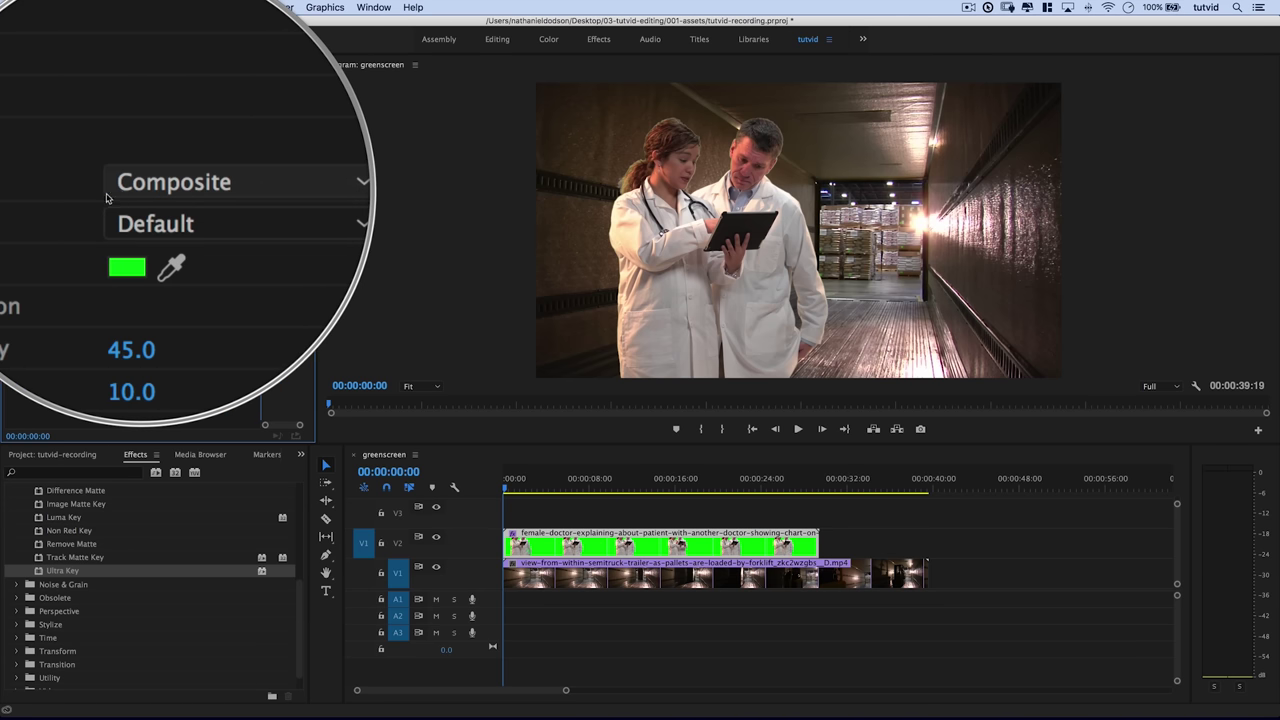
pyautogui.click(175, 189)
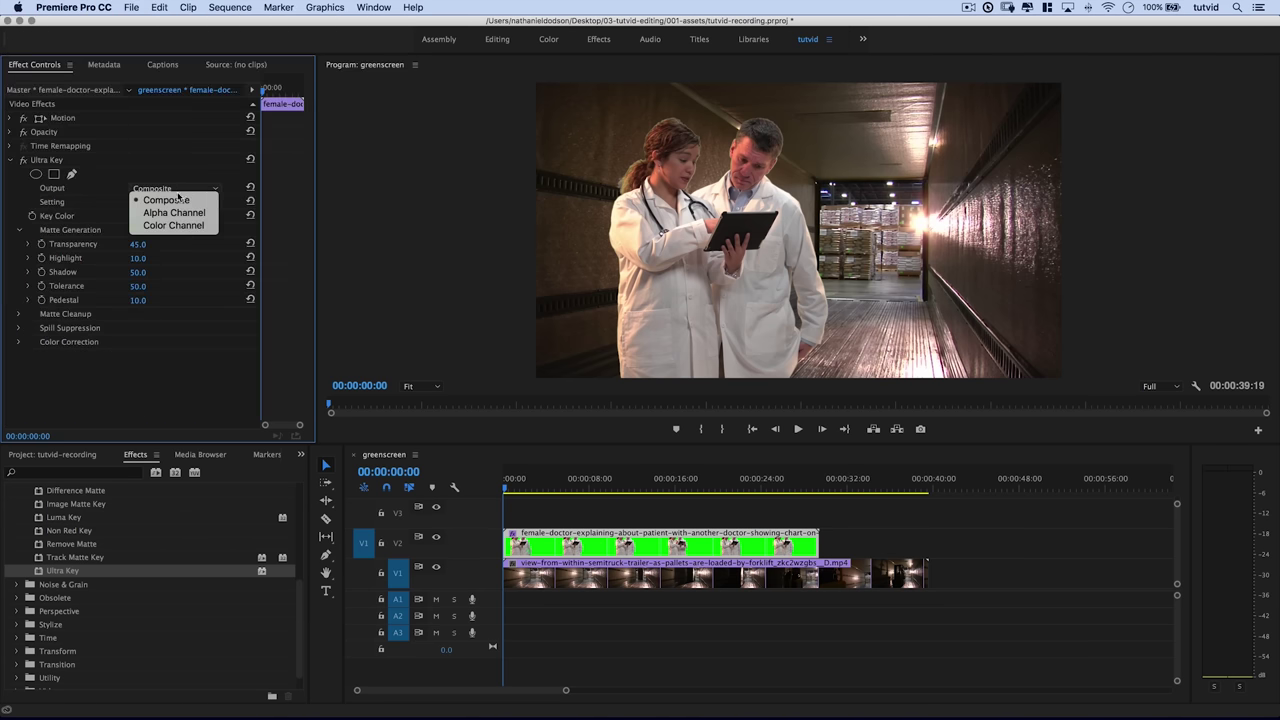
pyautogui.click(154, 213)
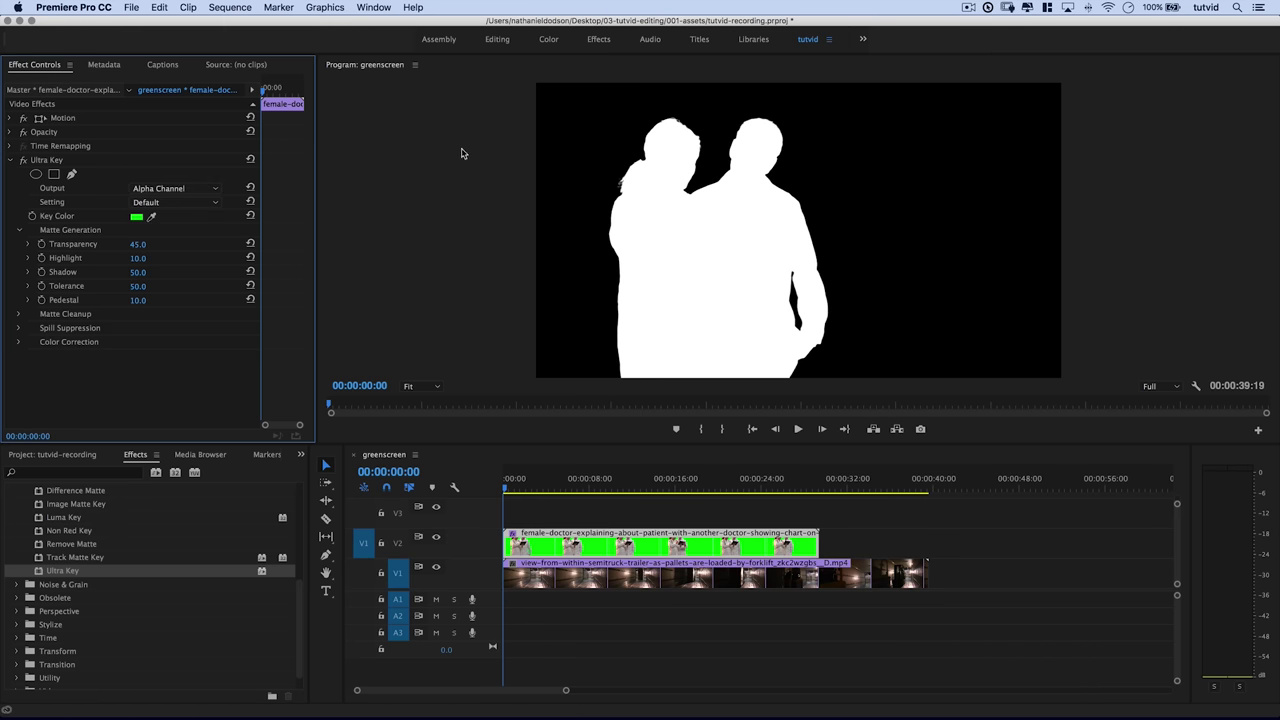
# - Try Matte Generation's Transparency at 100, check it with Composite output, and return the output to Alpha Channel
pyautogui.moveTo(139, 245)
pyautogui.mouseDown()
pyautogui.moveTo(200, 245)
pyautogui.moveTo(161, 245)
pyautogui.mouseUp()
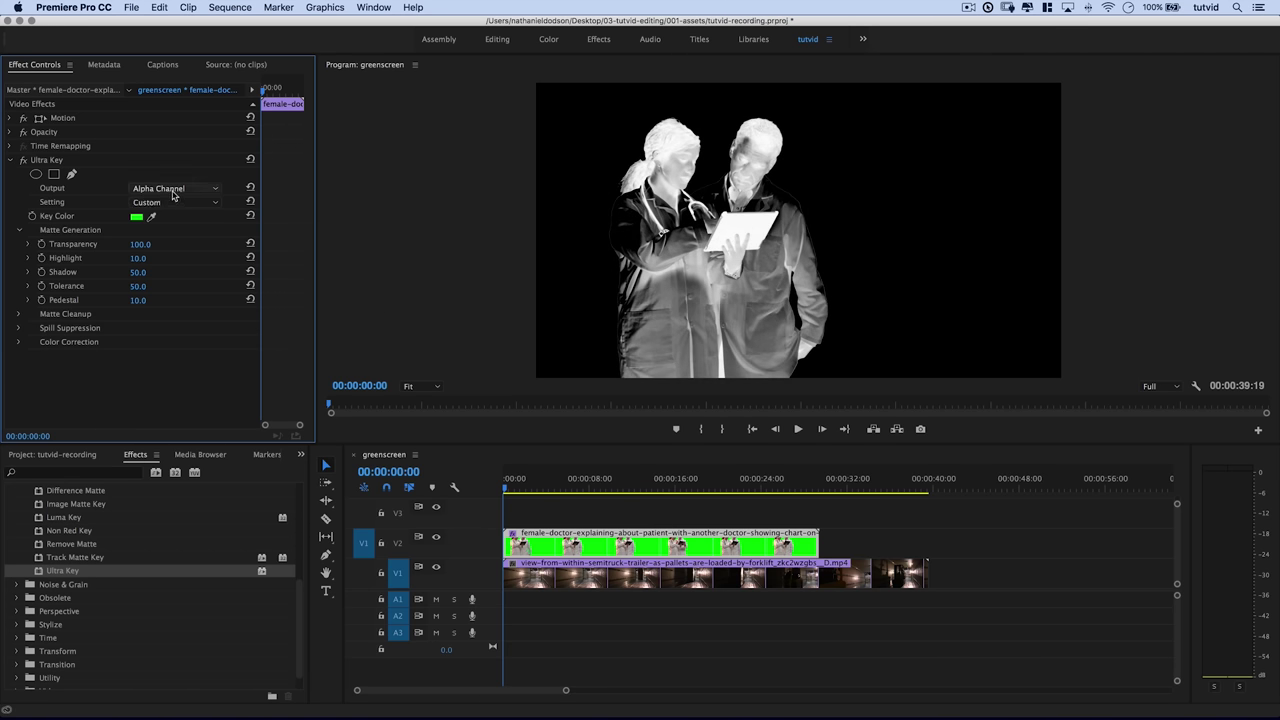
pyautogui.click(175, 189)
pyautogui.click(166, 200)
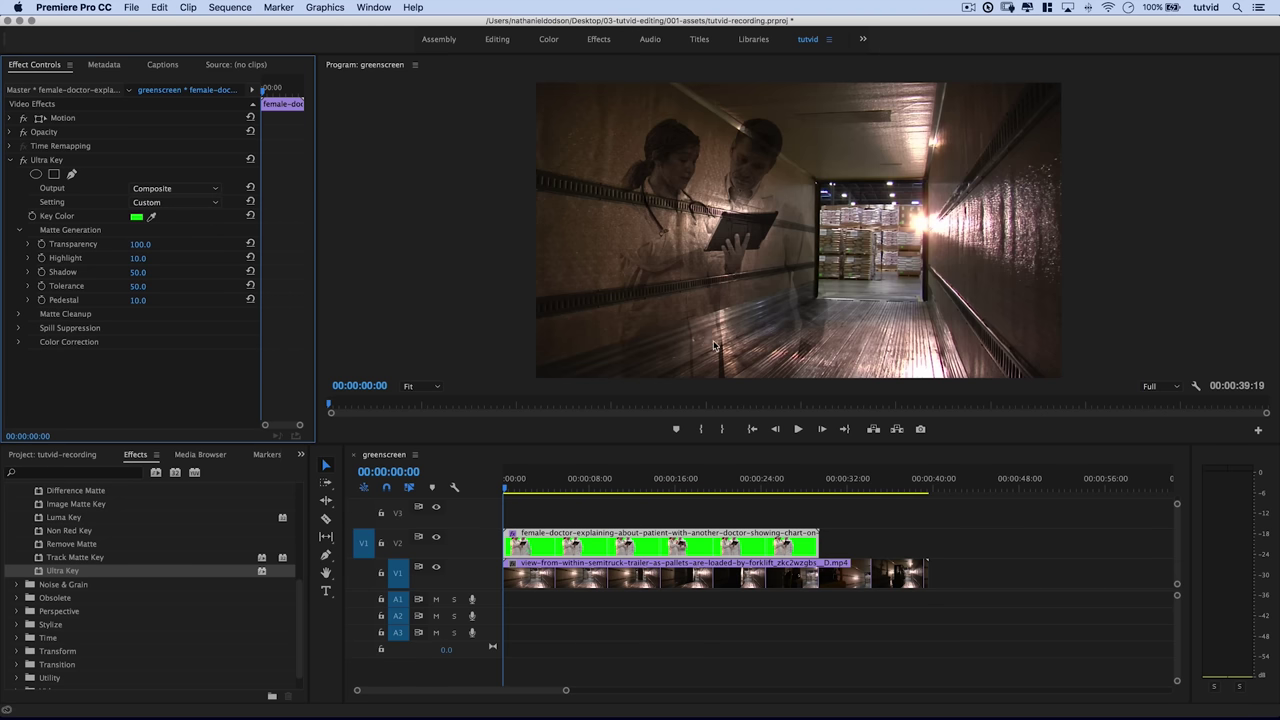
pyautogui.click(176, 190)
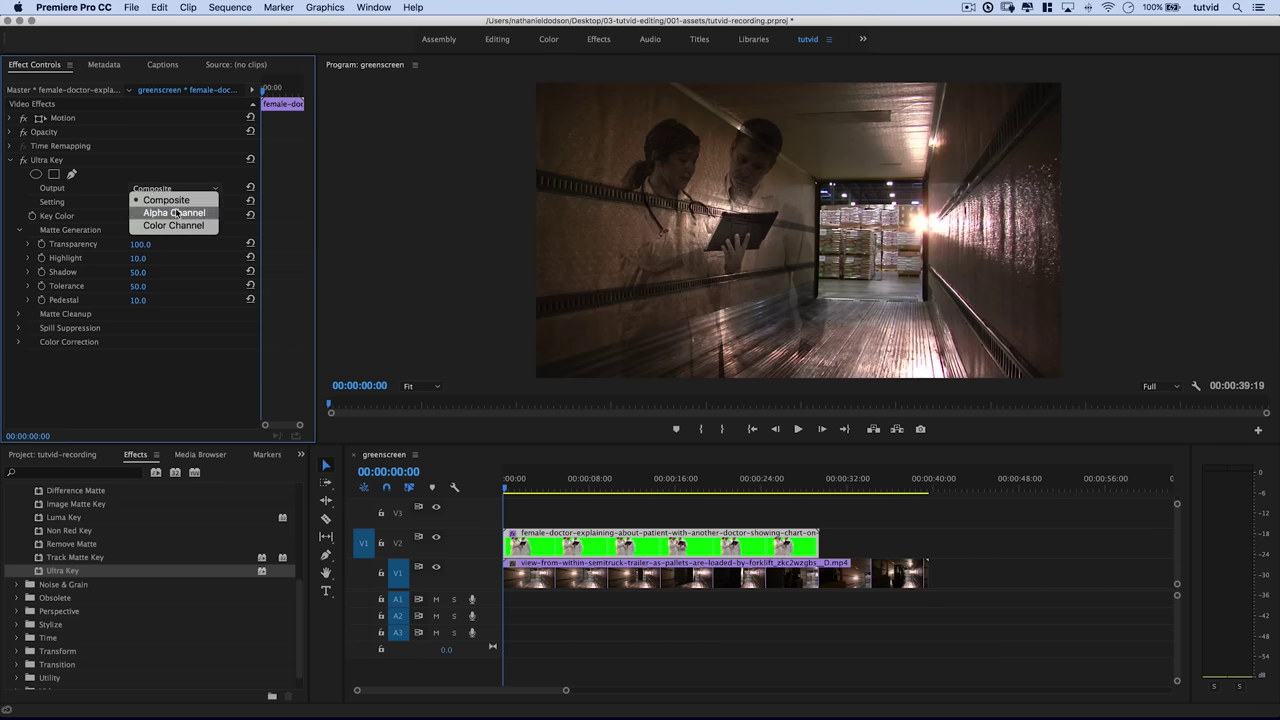
pyautogui.click(174, 212)
# - Set Matte Generation's Transparency to 27, Highlight to 0 and Shadow to 15
pyautogui.moveTo(140, 244); pyautogui.dragTo(82, 244)
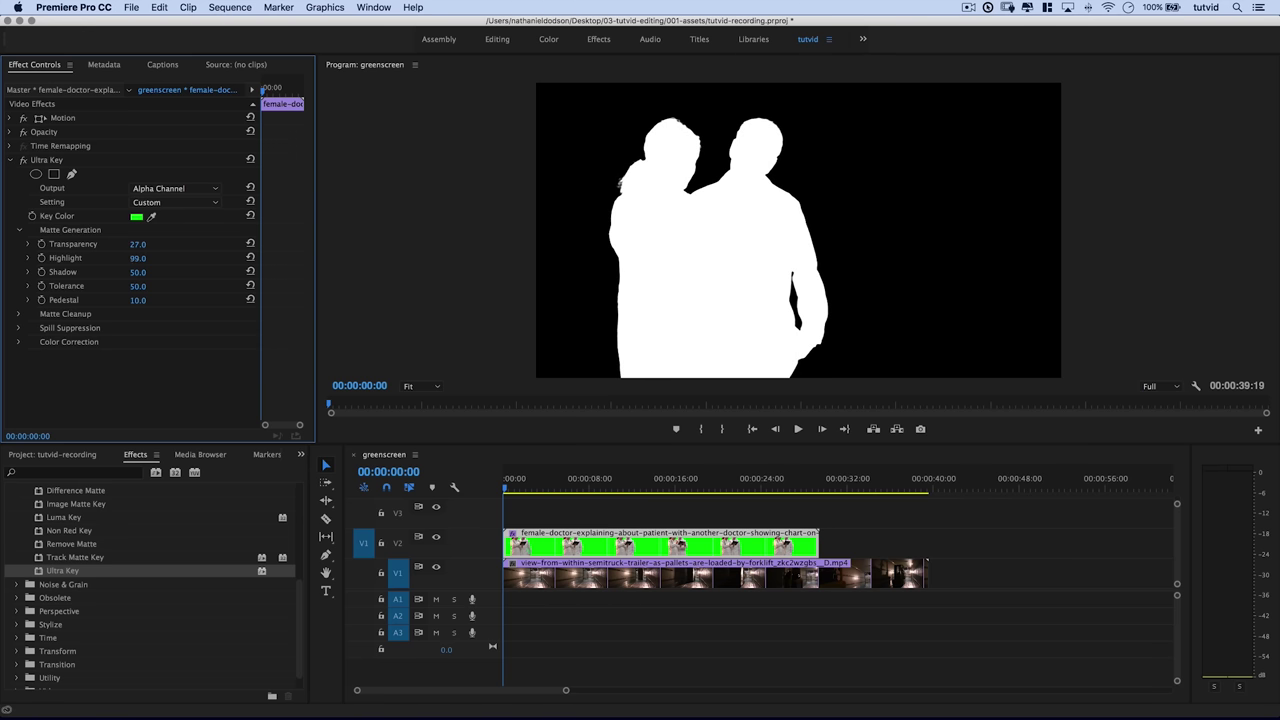
pyautogui.moveTo(137, 272); pyautogui.dragTo(146, 270)
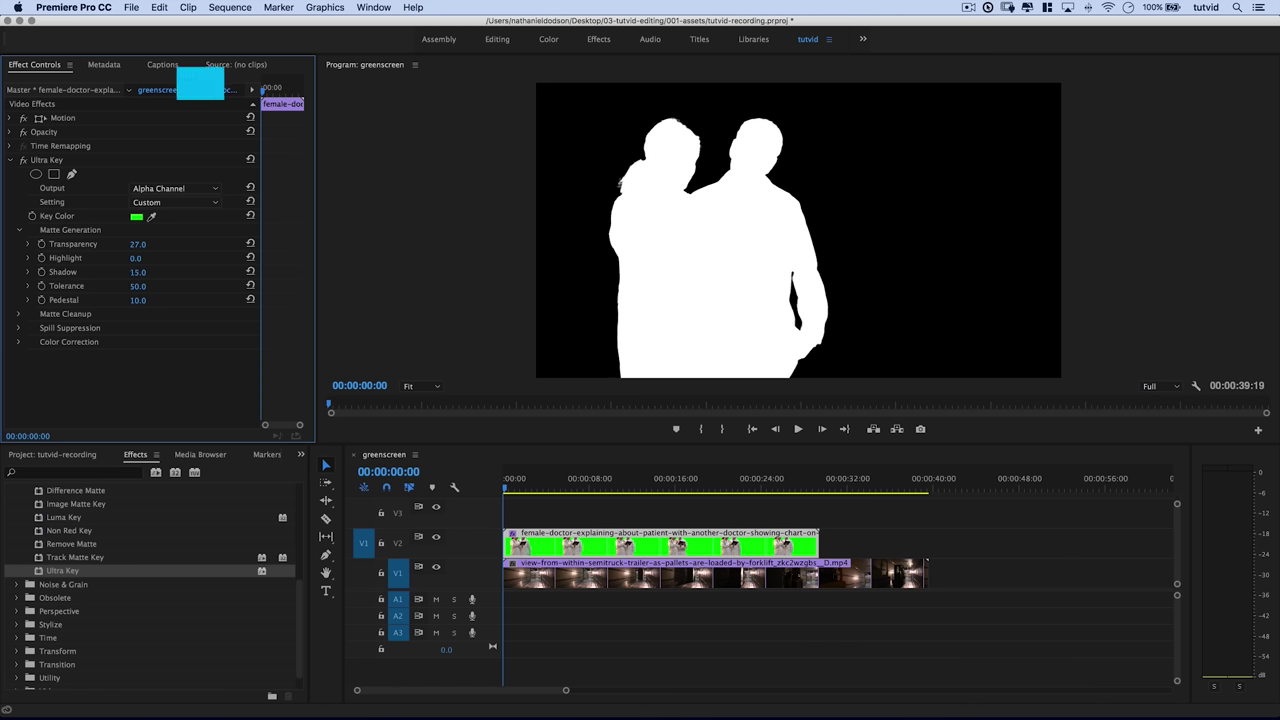
# - Reset Shadow and Highlight to their defaults, try Tolerance at 100, and undo the Tolerance change and the Highlight reset
pyautogui.click(250, 271)
pyautogui.click(250, 257)
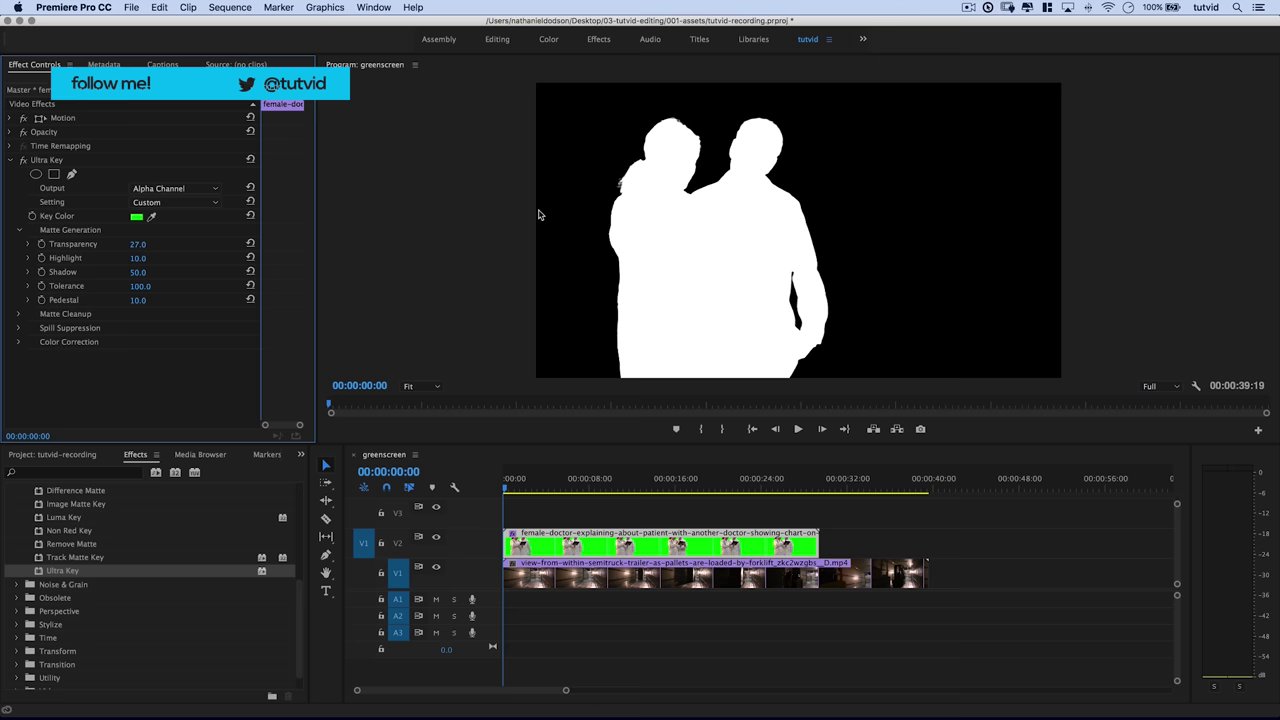
pyautogui.press('super+z')
pyautogui.press('super+z')
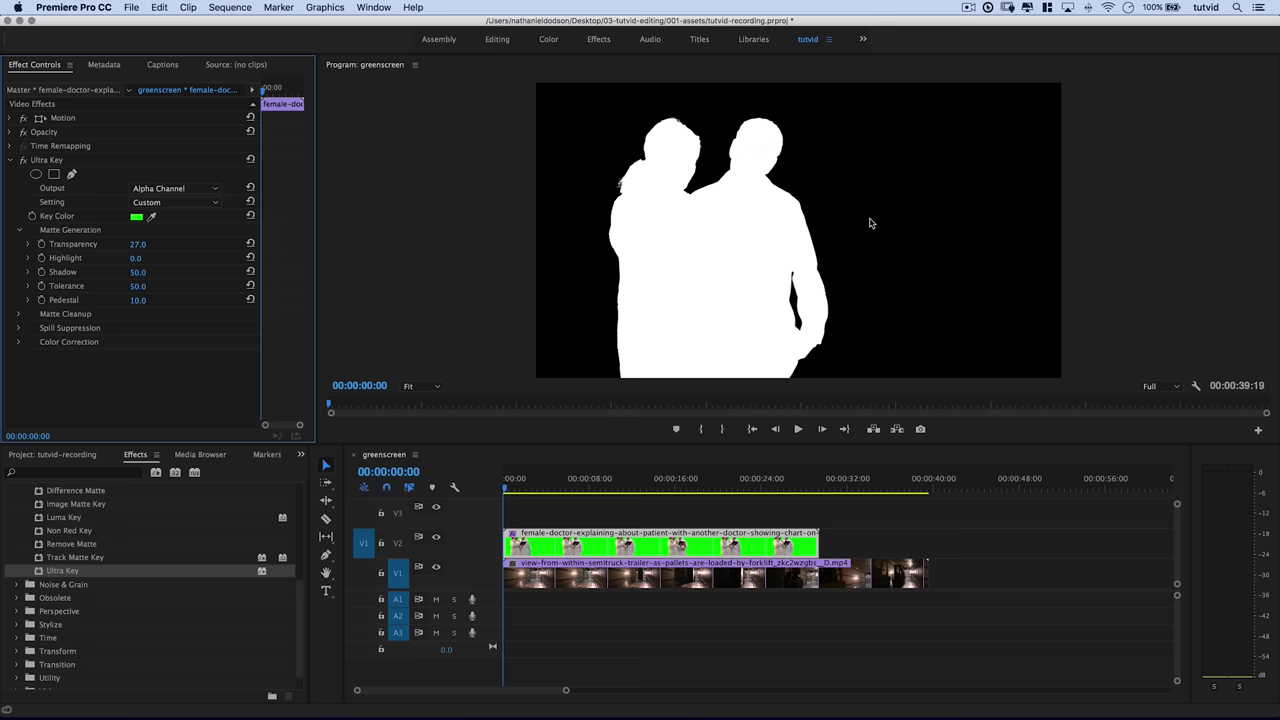
# - Try Matte Generation's Pedestal at 50 and at 0 to compare the matte edges
pyautogui.moveTo(138, 301)
pyautogui.mouseDown()
pyautogui.moveTo(186, 301)
pyautogui.moveTo(140, 301)
pyautogui.mouseUp()
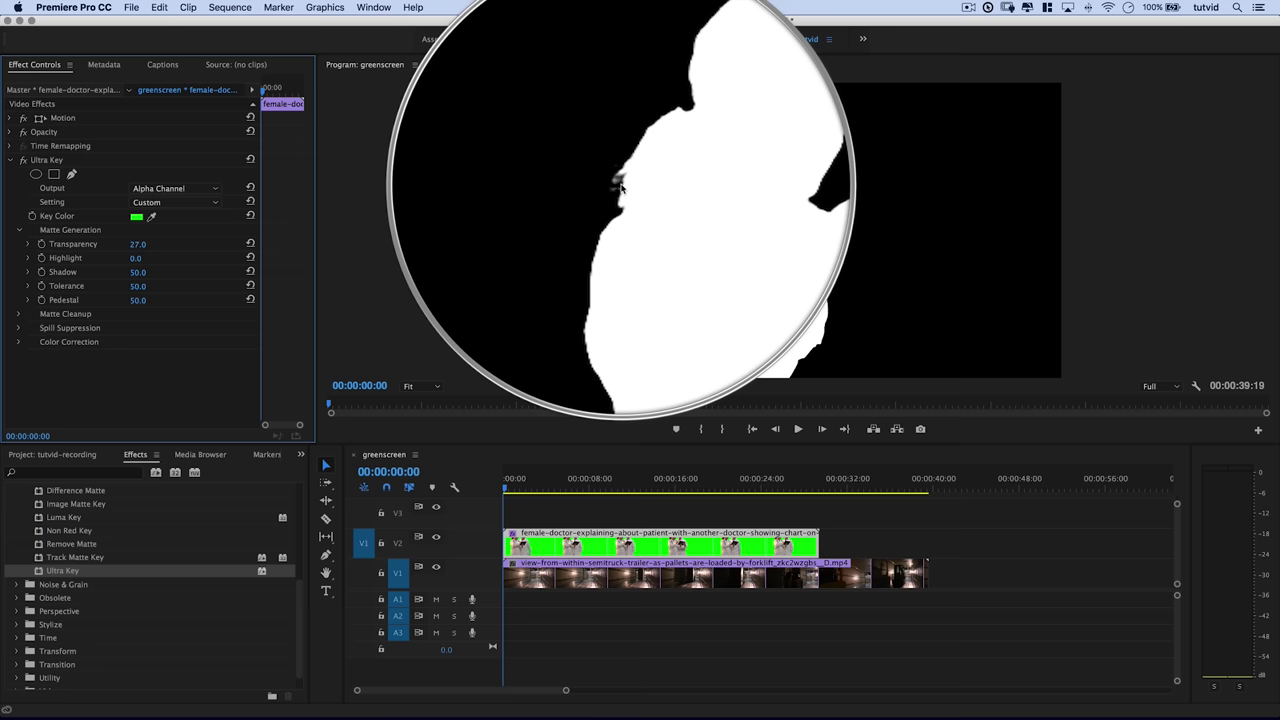
pyautogui.moveTo(138, 301); pyautogui.dragTo(80, 300)
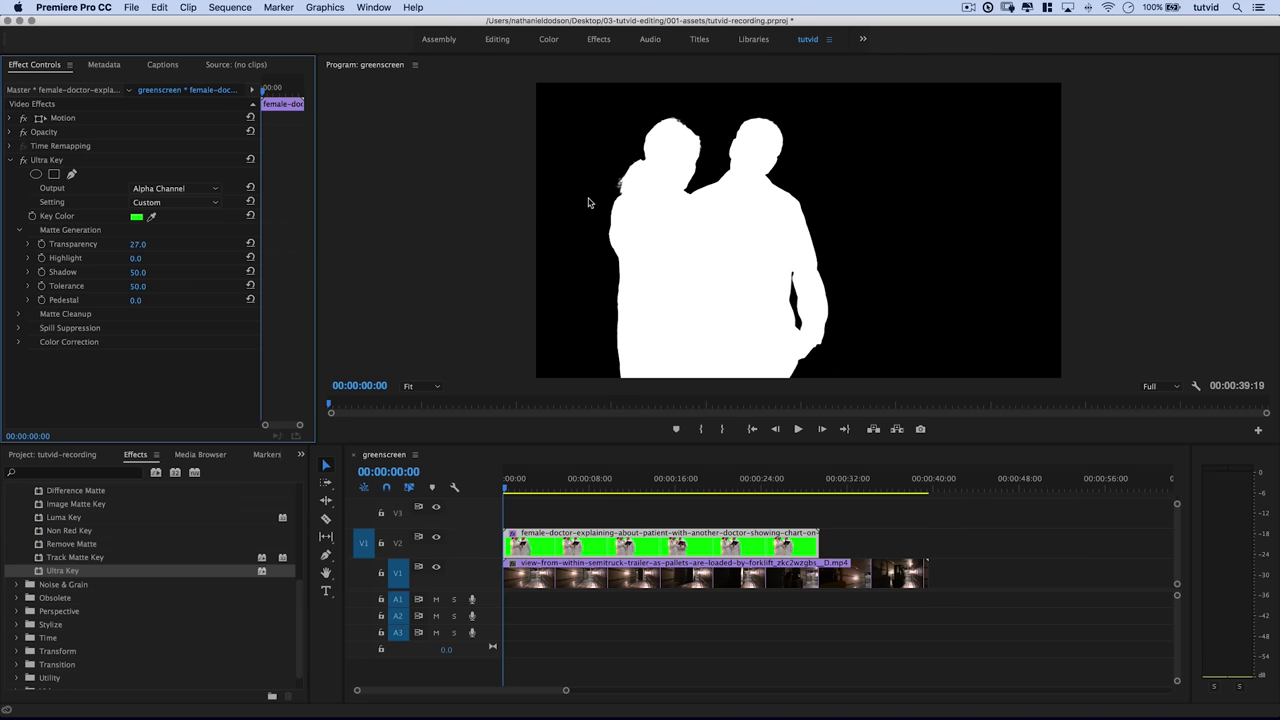
# - Collapse Matte Generation, expand the Matte Cleanup settings, and set the Ultra Key output to Composite
pyautogui.click(19, 231)
pyautogui.click(19, 245)
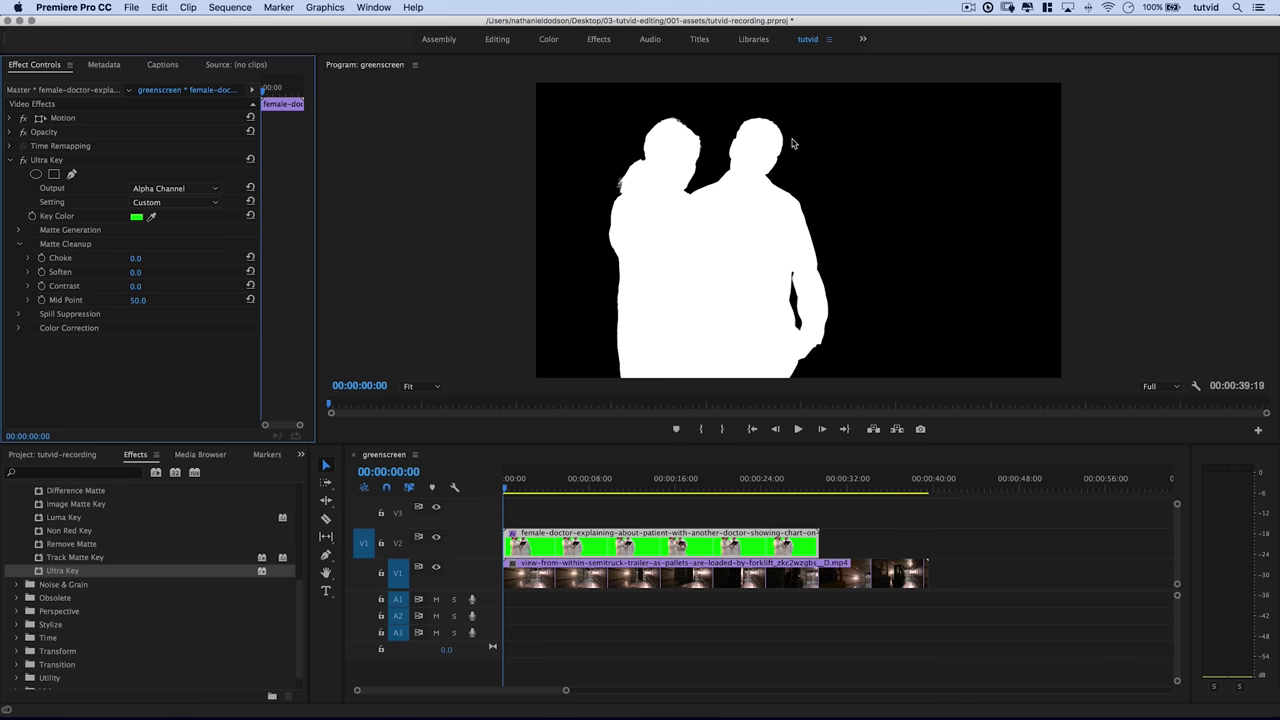
pyautogui.click(176, 189)
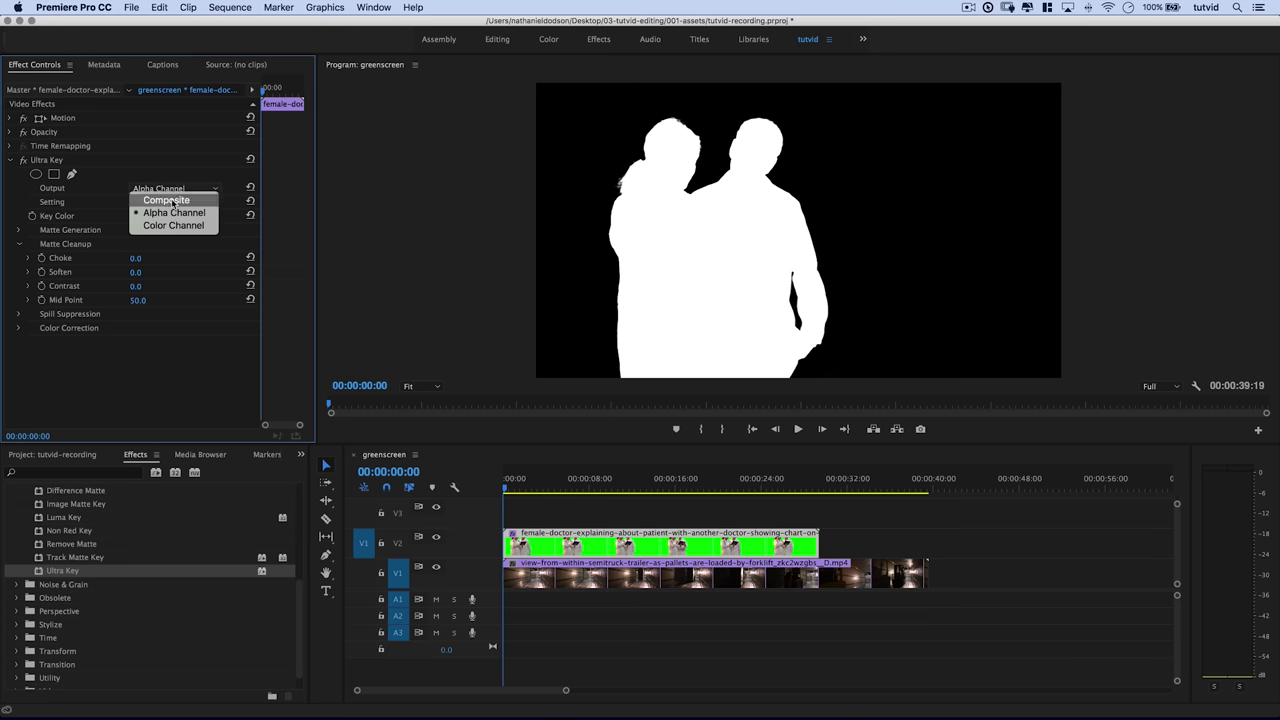
pyautogui.click(160, 174)
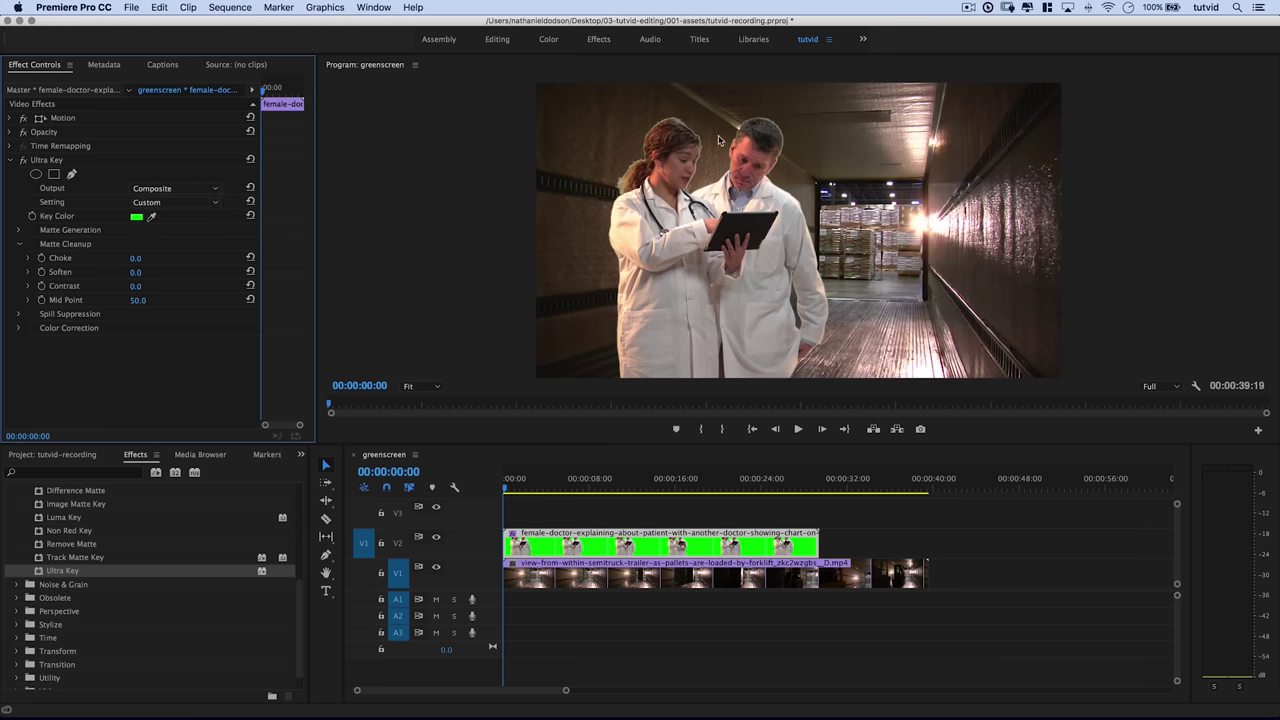
# - With the doctors' heads previewed at 150%, expand Matte Generation and set its Pedestal to 30
pyautogui.click(427, 388)
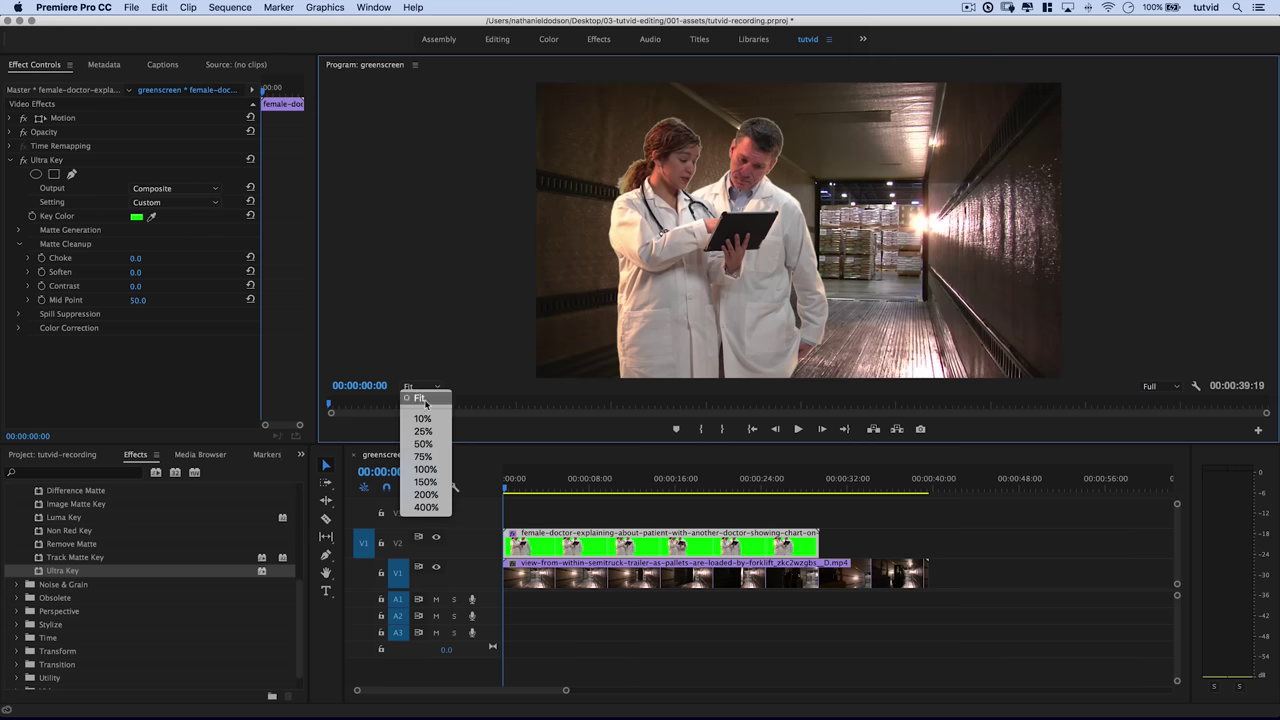
pyautogui.click(437, 478)
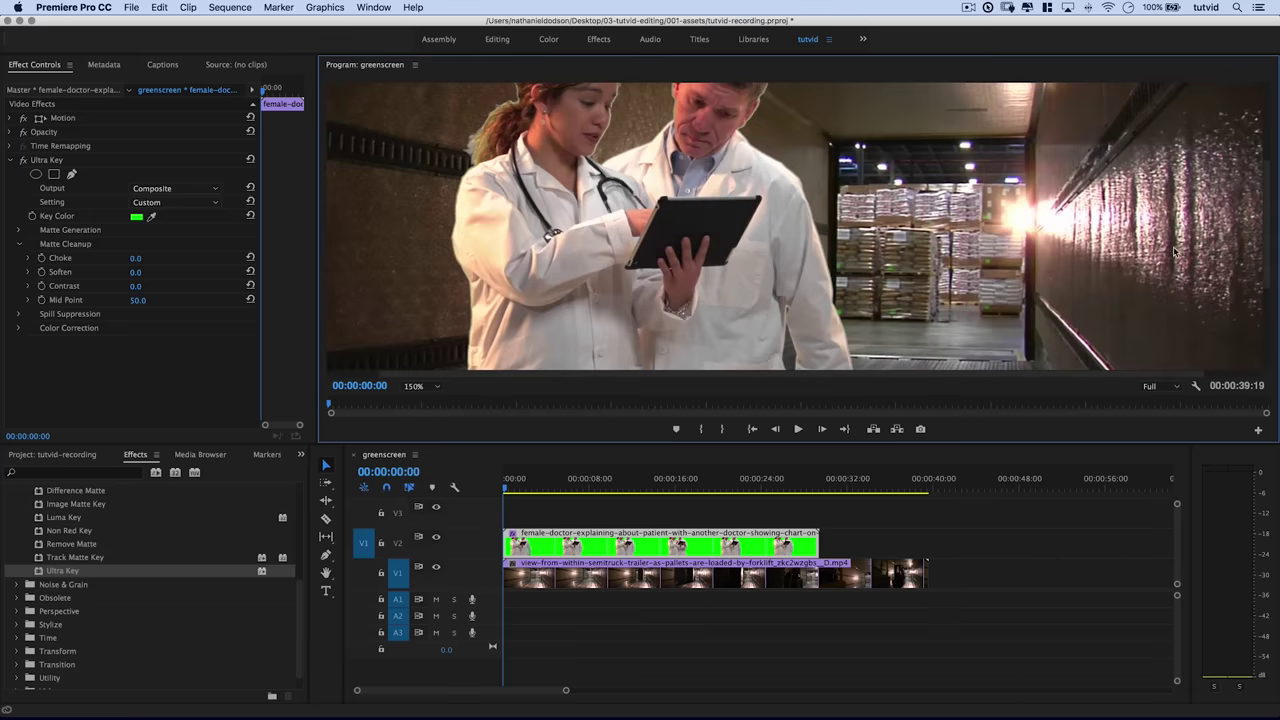
pyautogui.moveTo(1268, 180); pyautogui.dragTo(1268, 118)
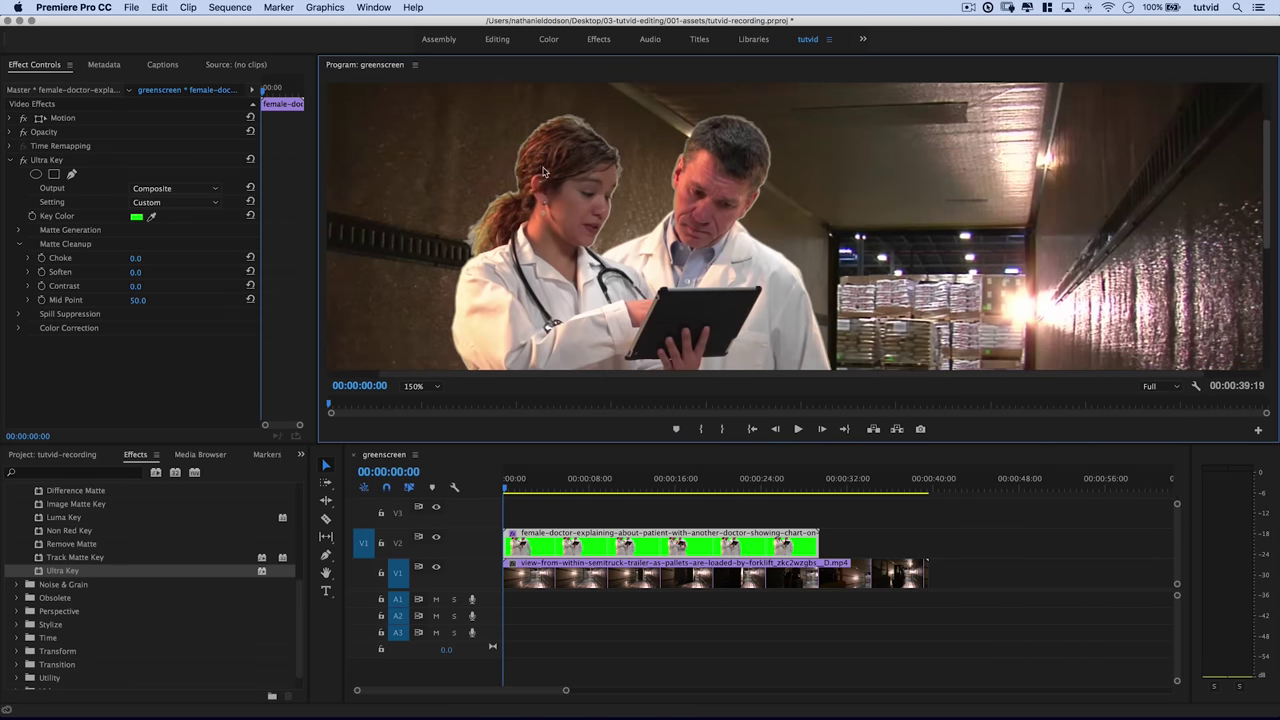
pyautogui.click(20, 232)
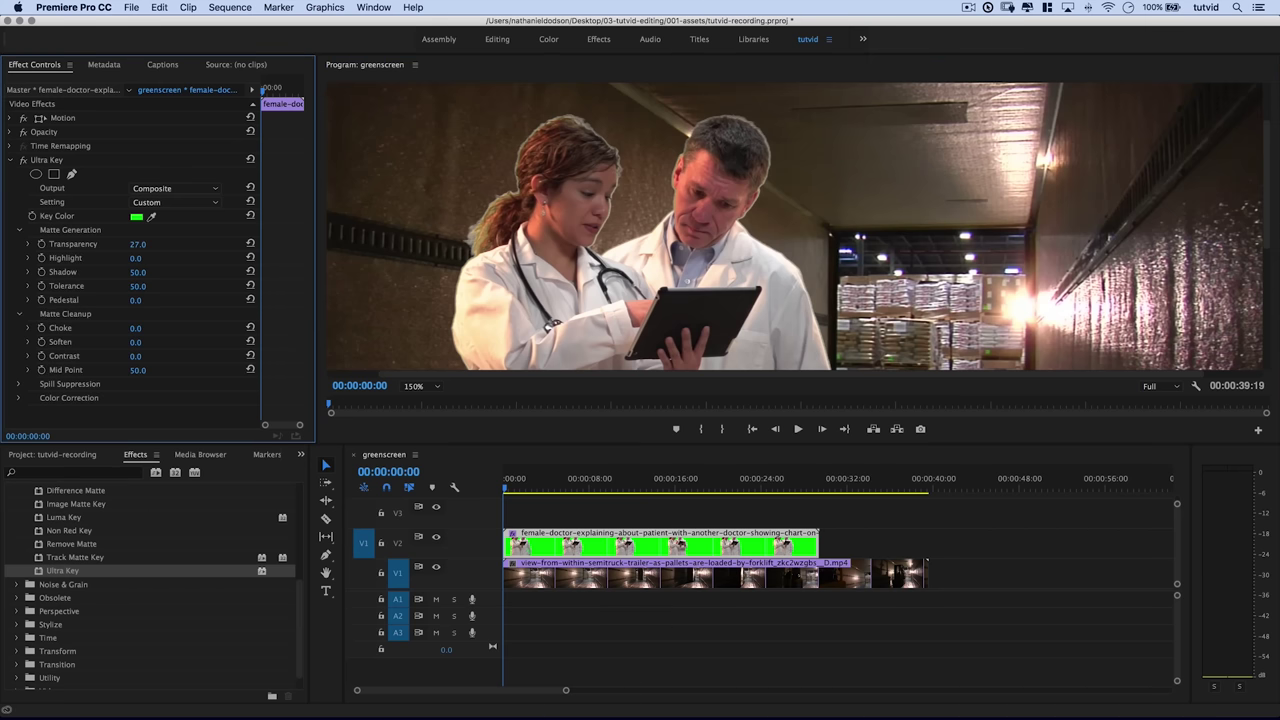
pyautogui.moveTo(135, 300); pyautogui.dragTo(146, 300)
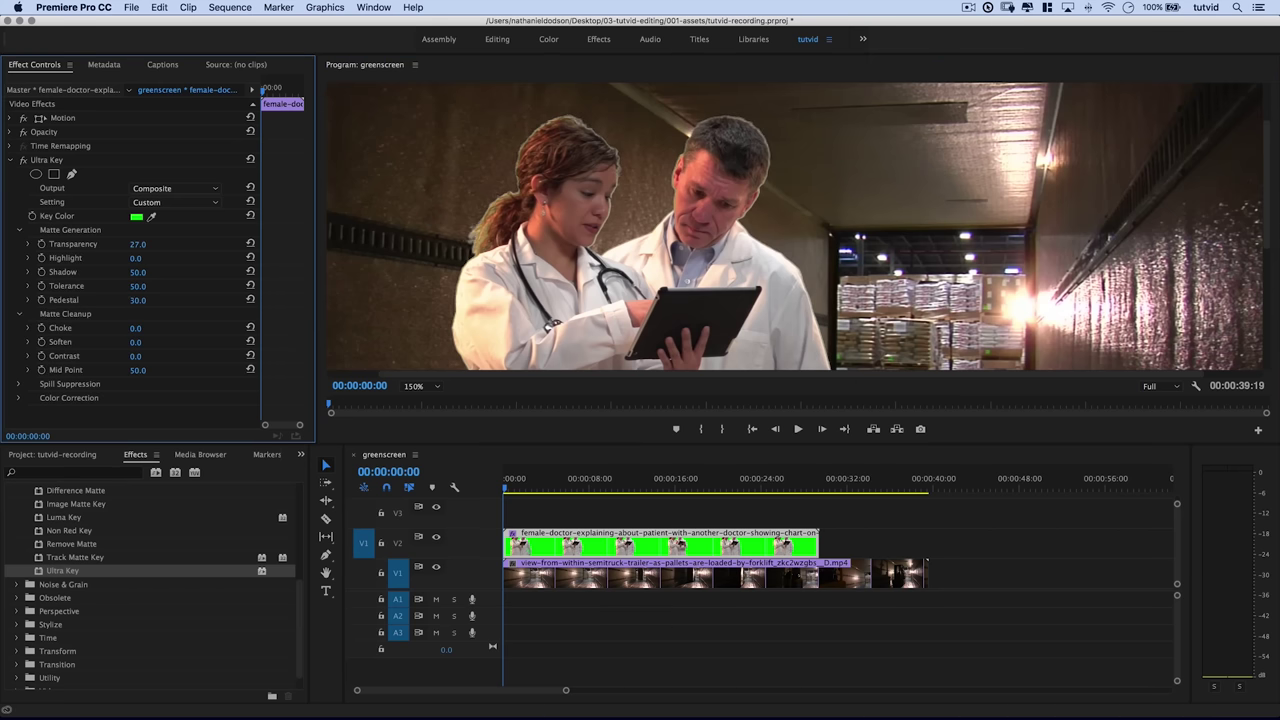
# - Collapse Matte Generation and set Matte Cleanup's Choke to 30 and Soften to 21
pyautogui.click(20, 231)
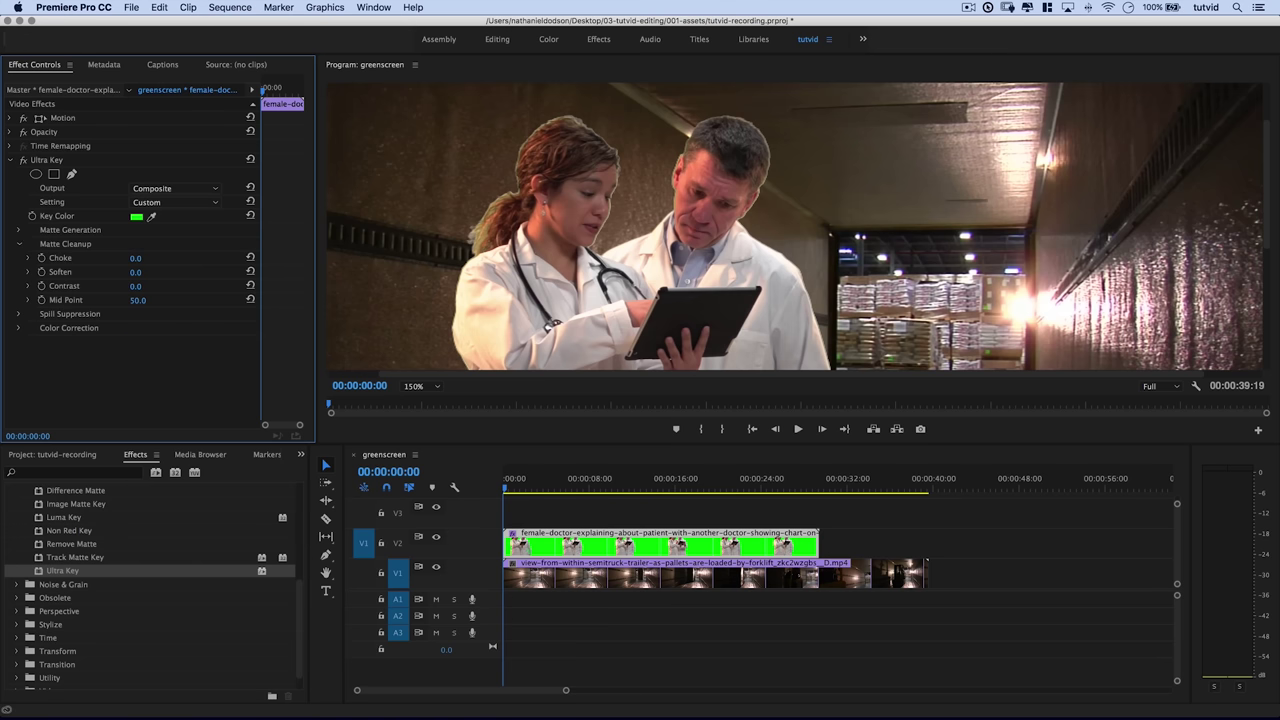
pyautogui.moveTo(135, 258)
pyautogui.mouseDown()
pyautogui.moveTo(229, 258)
pyautogui.moveTo(158, 258)
pyautogui.mouseUp()
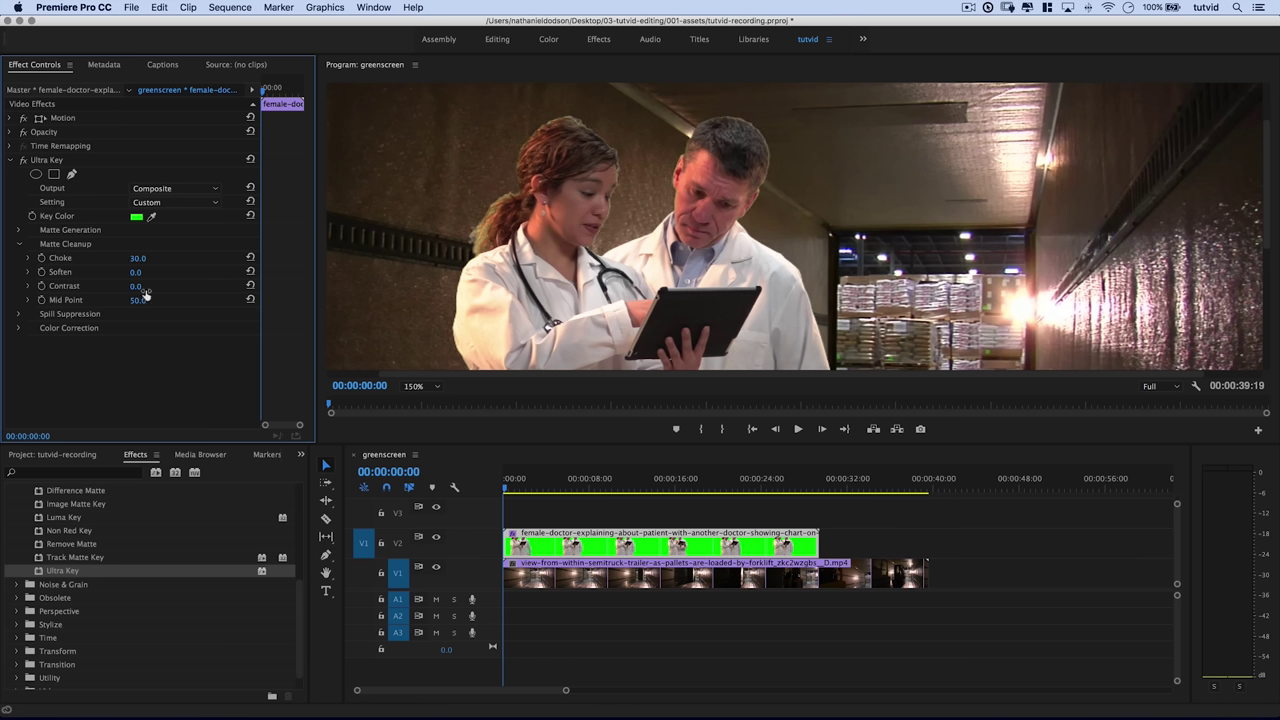
pyautogui.moveTo(136, 272); pyautogui.dragTo(153, 272)
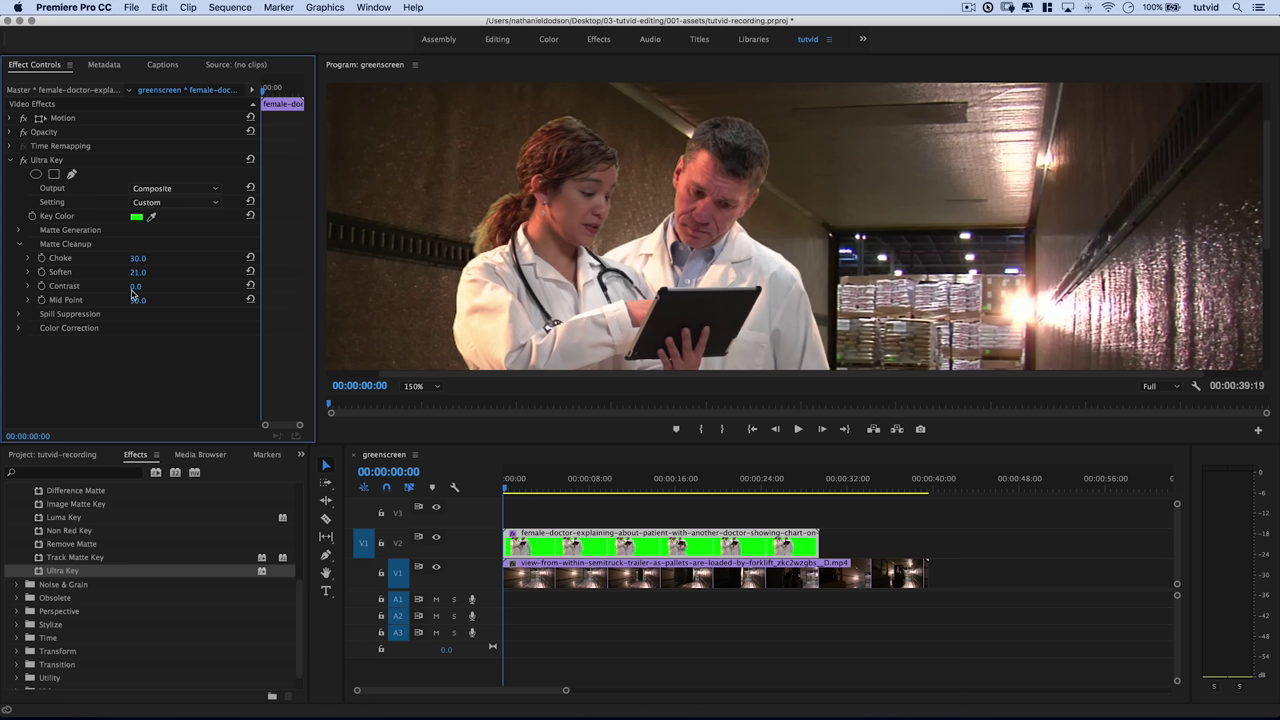
# - Try different Contrast and Mid Point values in Matte Cleanup, reset both to their defaults, and collapse the group
pyautogui.moveTo(137, 286); pyautogui.dragTo(100, 286)
pyautogui.click(250, 285)
pyautogui.moveTo(130, 307); pyautogui.dragTo(130, 307)
pyautogui.click(250, 299)
pyautogui.click(18, 244)
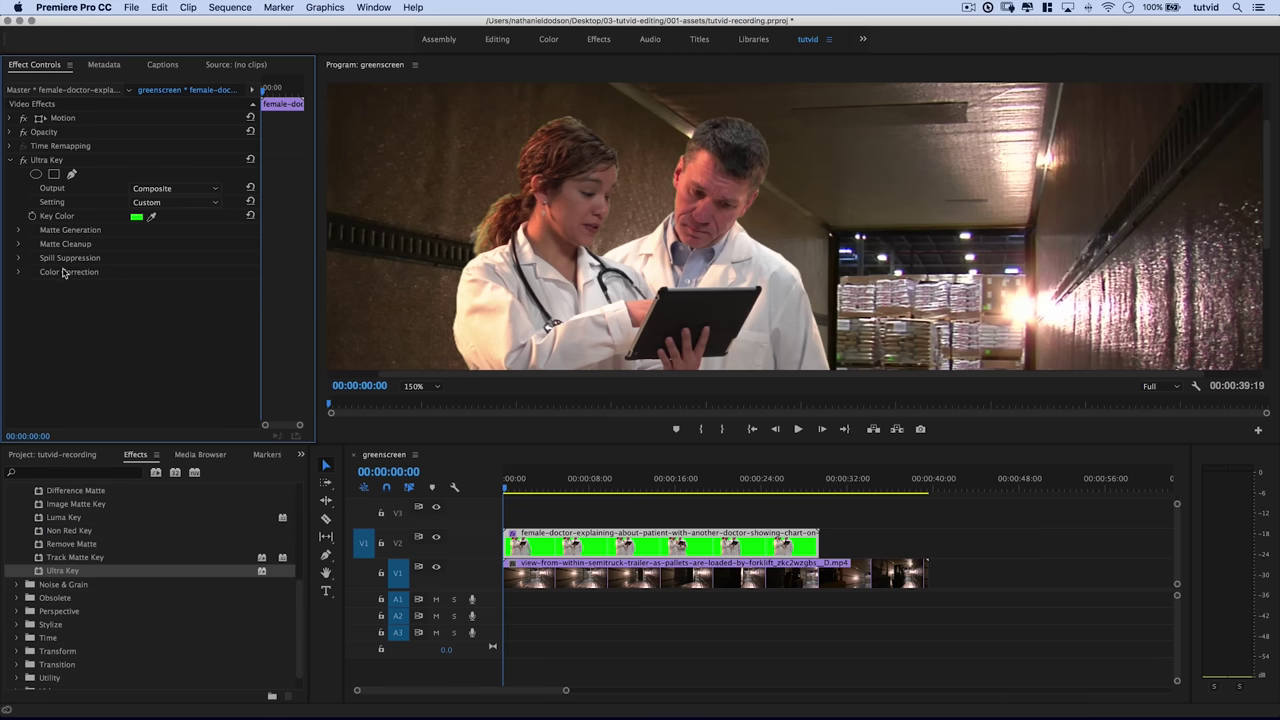
# - Look over the Color Correction settings, expand Spill Suppression, and bring the doctors' coats into view at 00:00:00:13
pyautogui.click(18, 274)
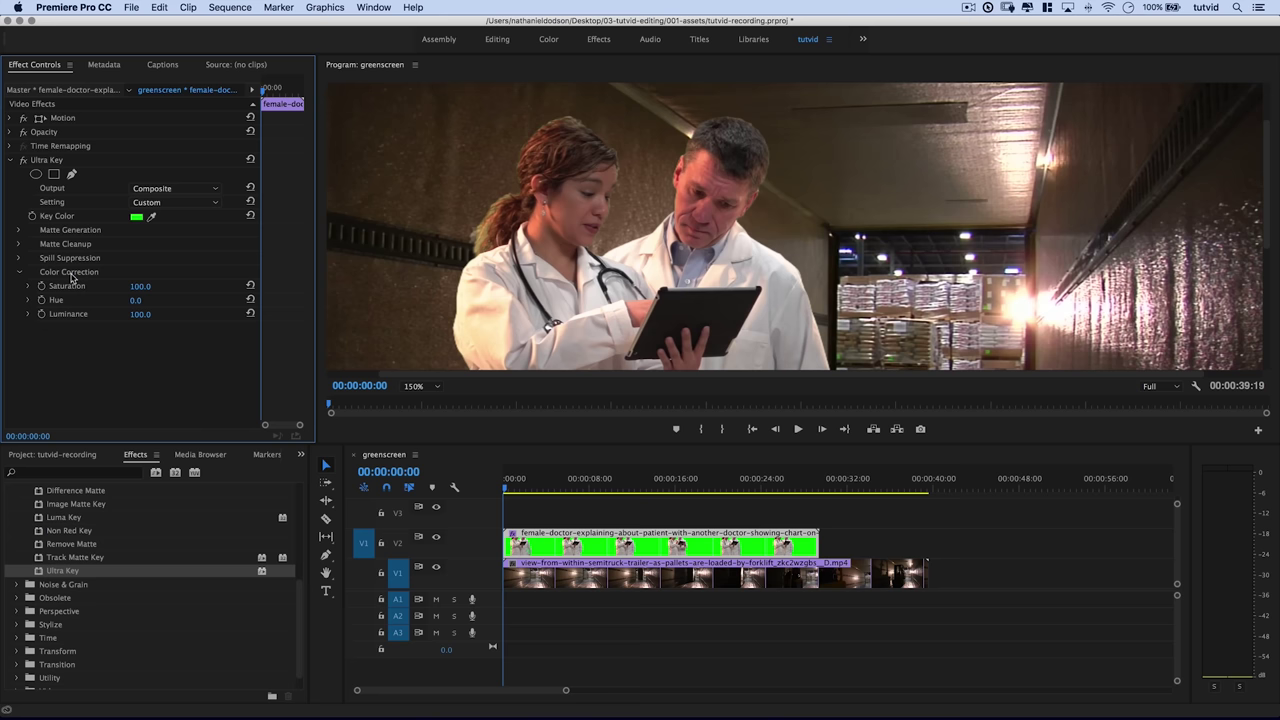
pyautogui.click(19, 274)
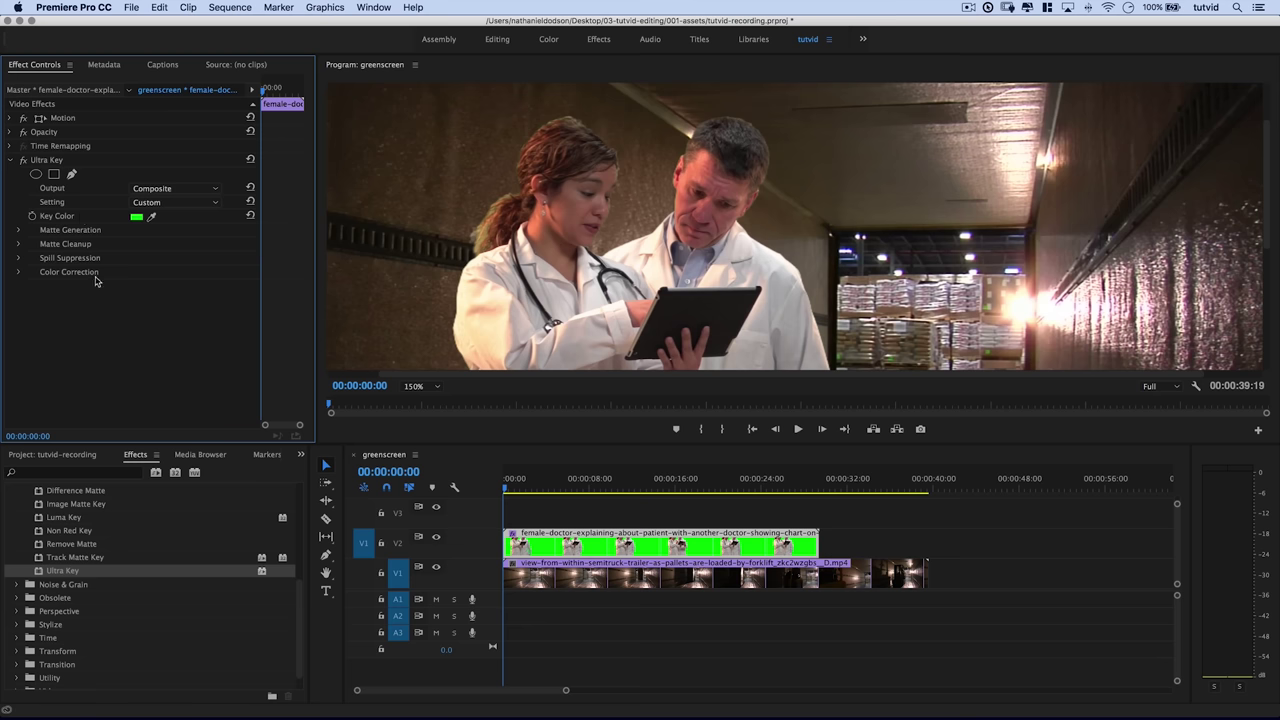
pyautogui.click(19, 259)
pyautogui.press('space')
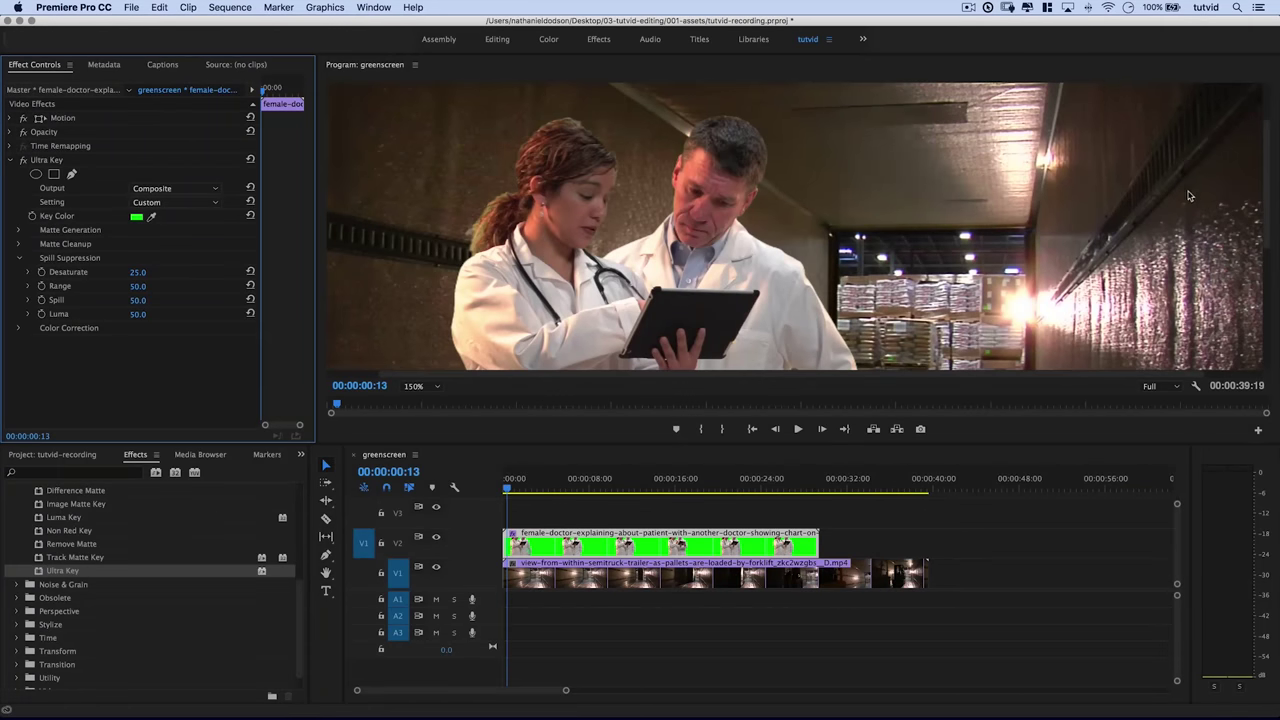
pyautogui.moveTo(1270, 190); pyautogui.dragTo(1000, 245)
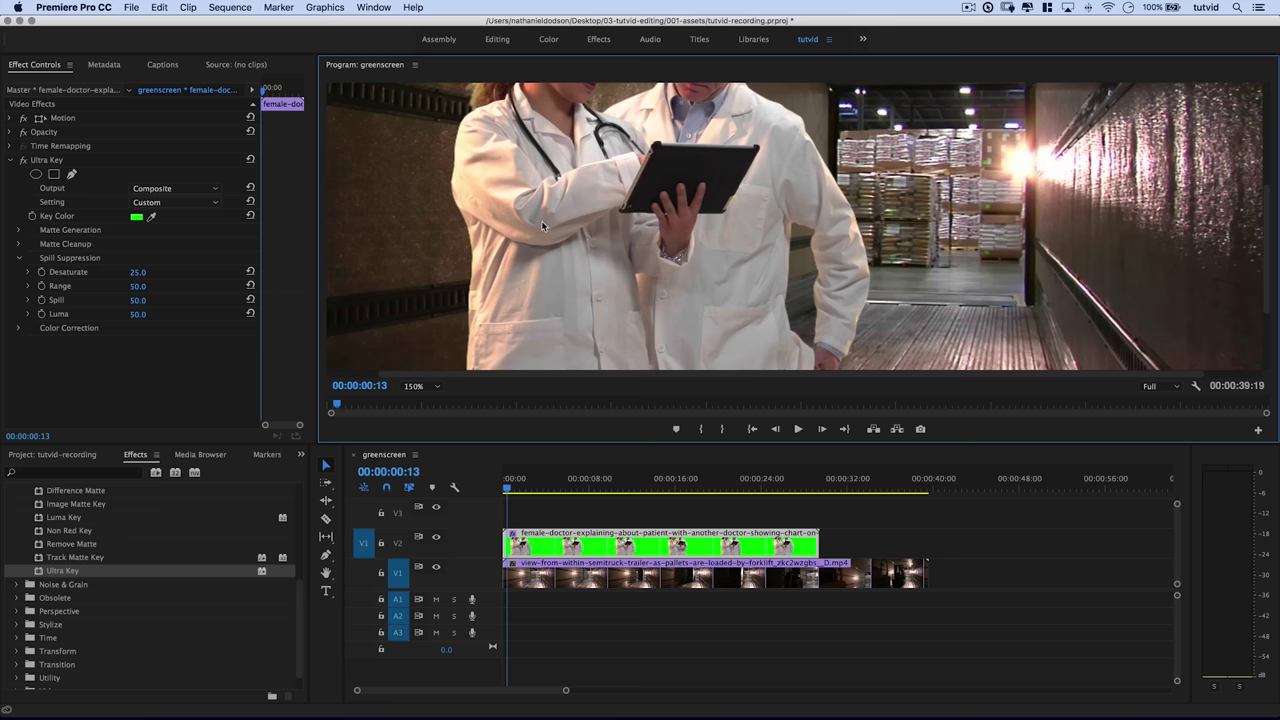
# - Set Spill Suppression's Desaturate to 38, Spill to 72 and Luma to 47, keeping the doctors' coats natural
pyautogui.click(140, 274)
pyautogui.write('20')
pyautogui.press('super+z')
pyautogui.click(138, 274)
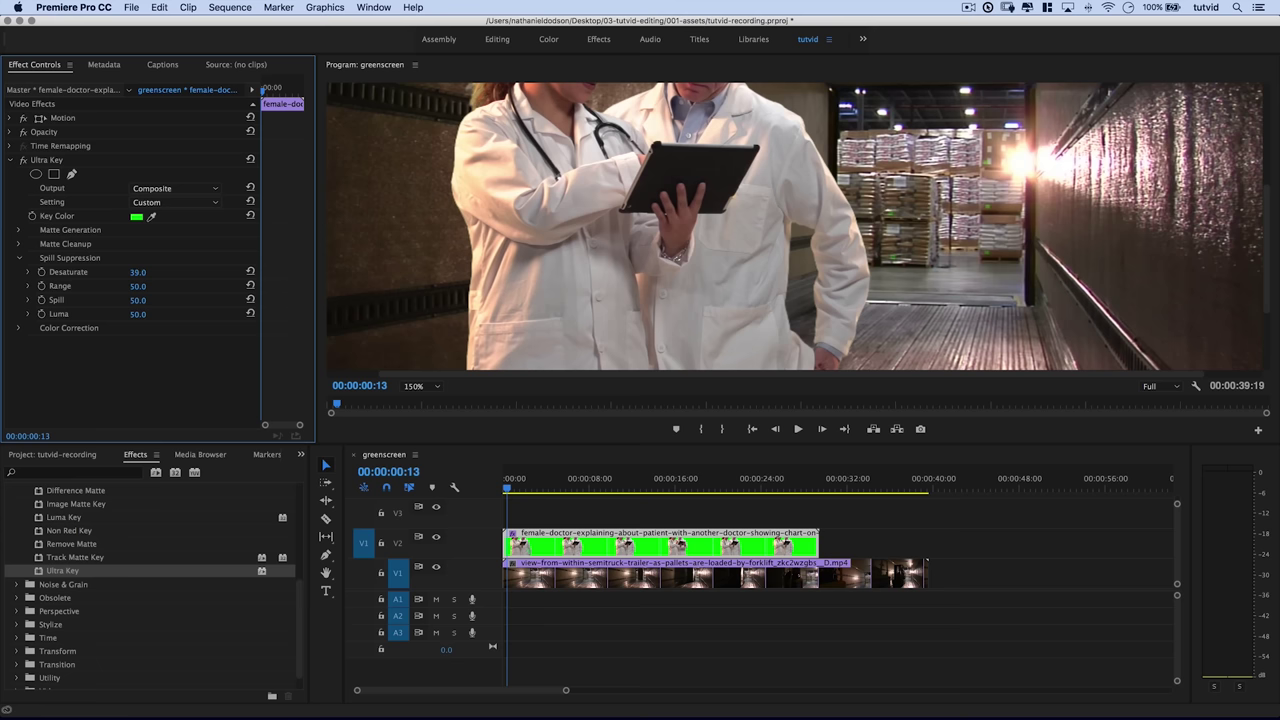
pyautogui.moveTo(137, 286)
pyautogui.mouseDown()
pyautogui.moveTo(175, 286)
pyautogui.moveTo(149, 286)
pyautogui.mouseUp()
pyautogui.moveTo(1265, 250); pyautogui.dragTo(1270, 188)
pyautogui.scroll(2, 722, 258)
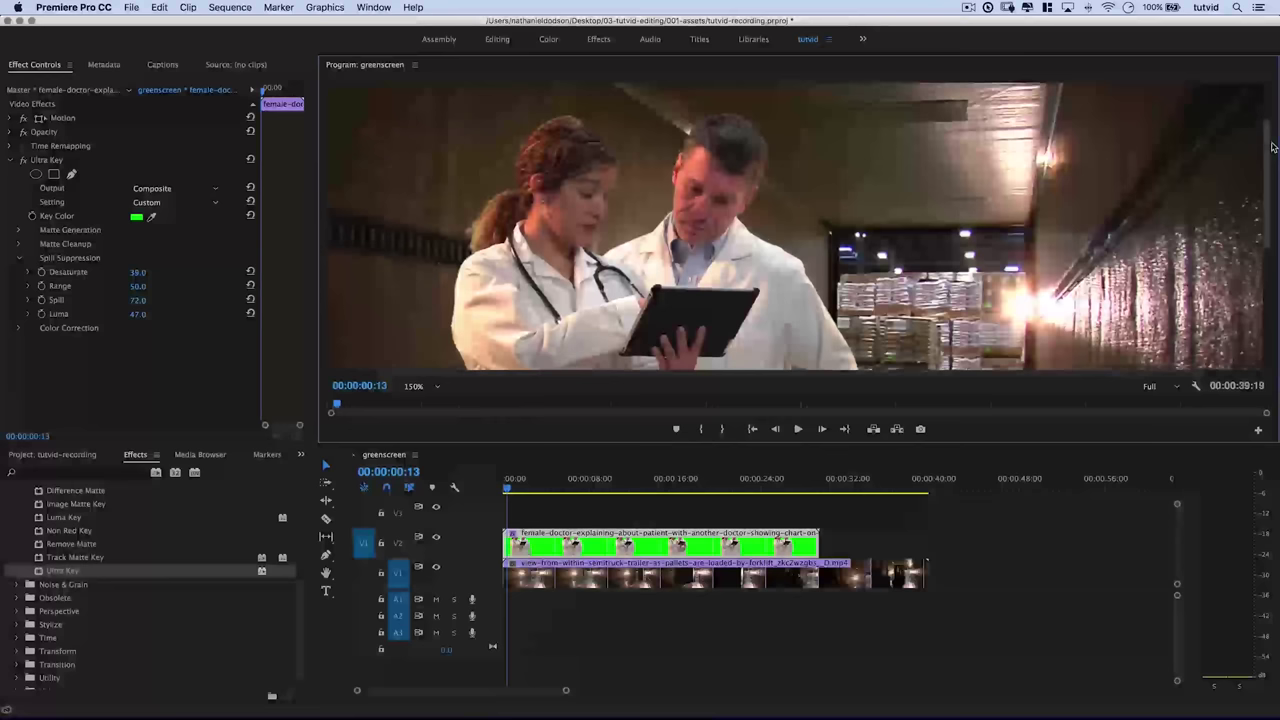
# - Collapse Spill Suppression and fine-tune Matte Cleanup's Choke to tighten the edges around the doctors
pyautogui.click(22, 259)
pyautogui.click(18, 244)
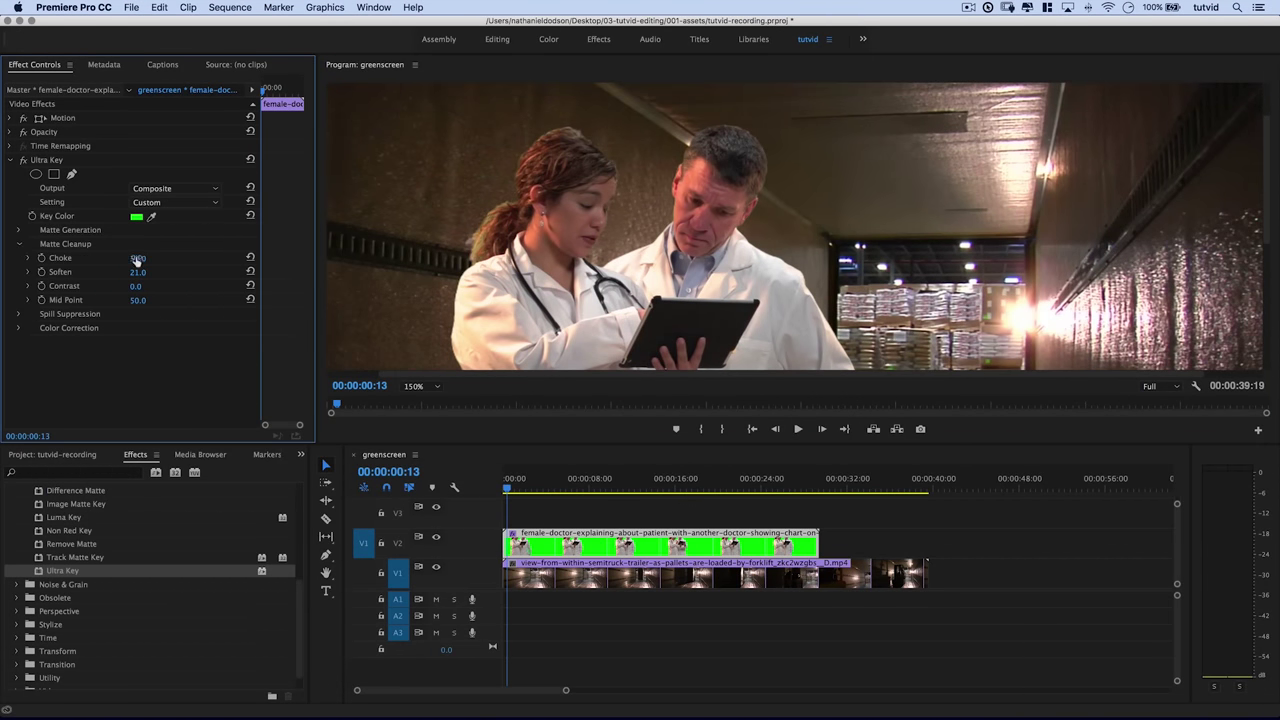
pyautogui.moveTo(138, 258); pyautogui.dragTo(158, 258)
pyautogui.click(18, 244)
# - Compare the full frame with Ultra Key off and on, and play back the doctors' composite
pyautogui.click(420, 387)
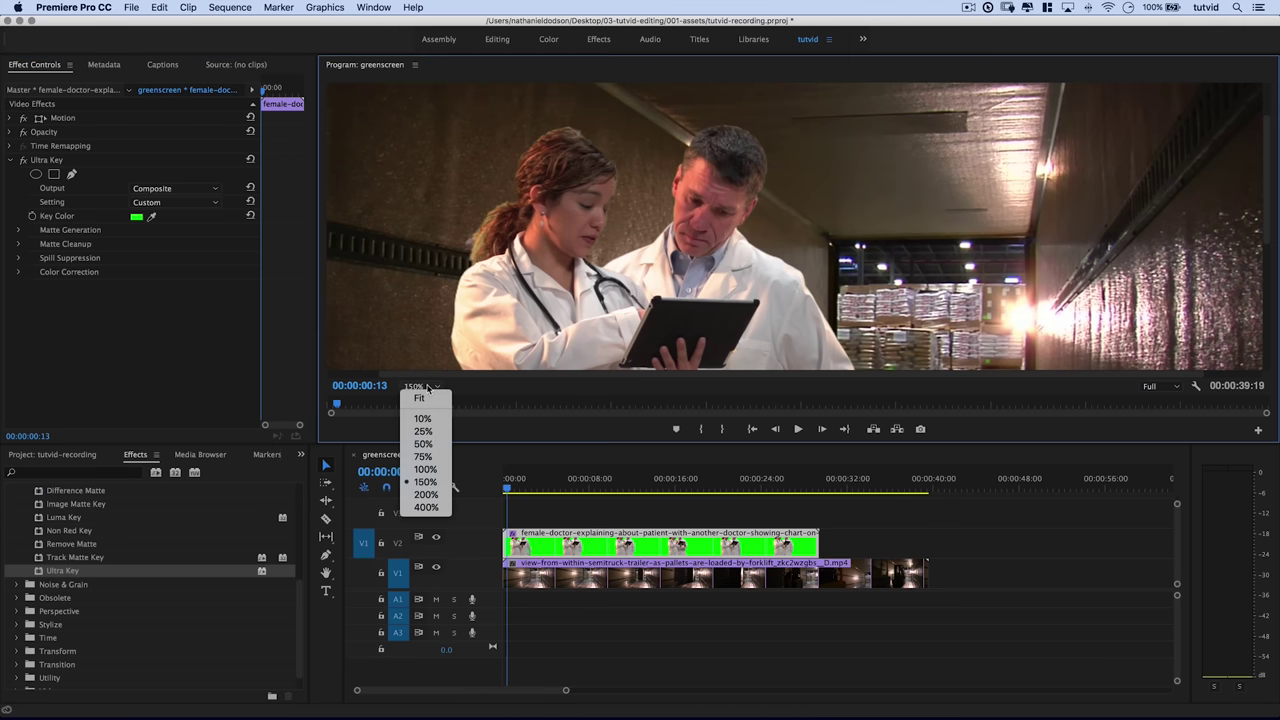
pyautogui.click(424, 398)
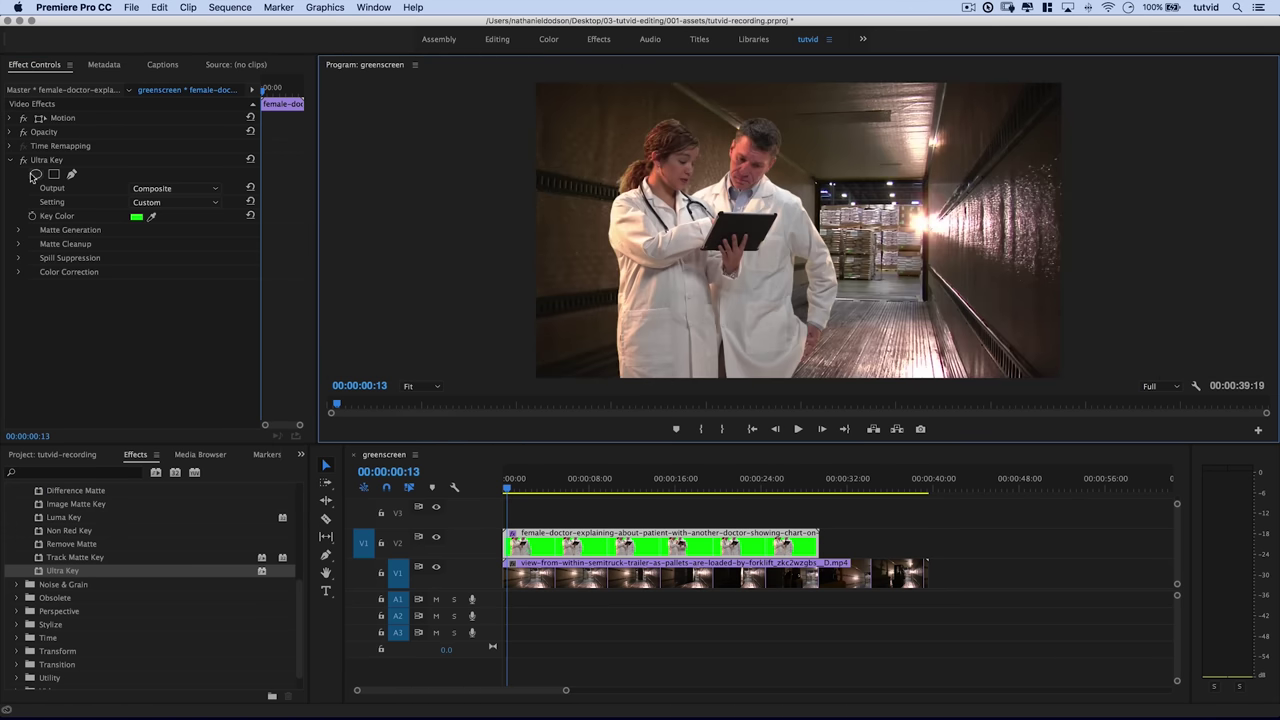
pyautogui.click(24, 161)
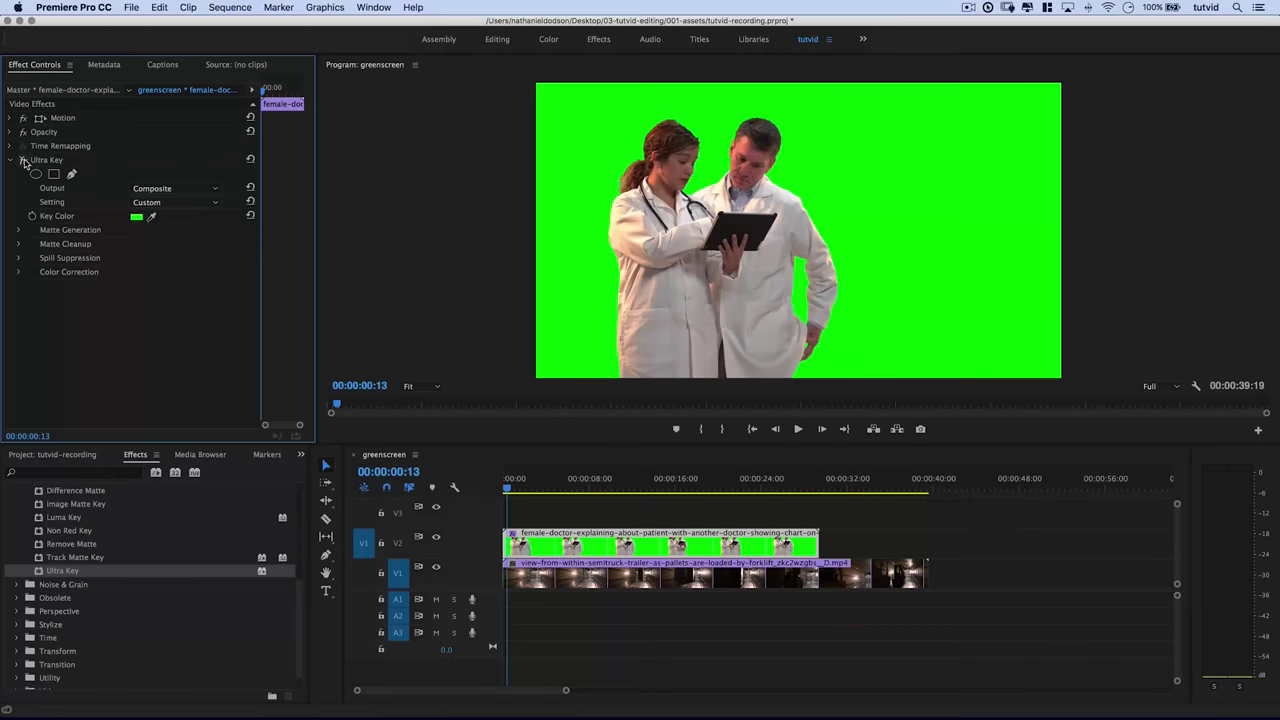
pyautogui.click(24, 161)
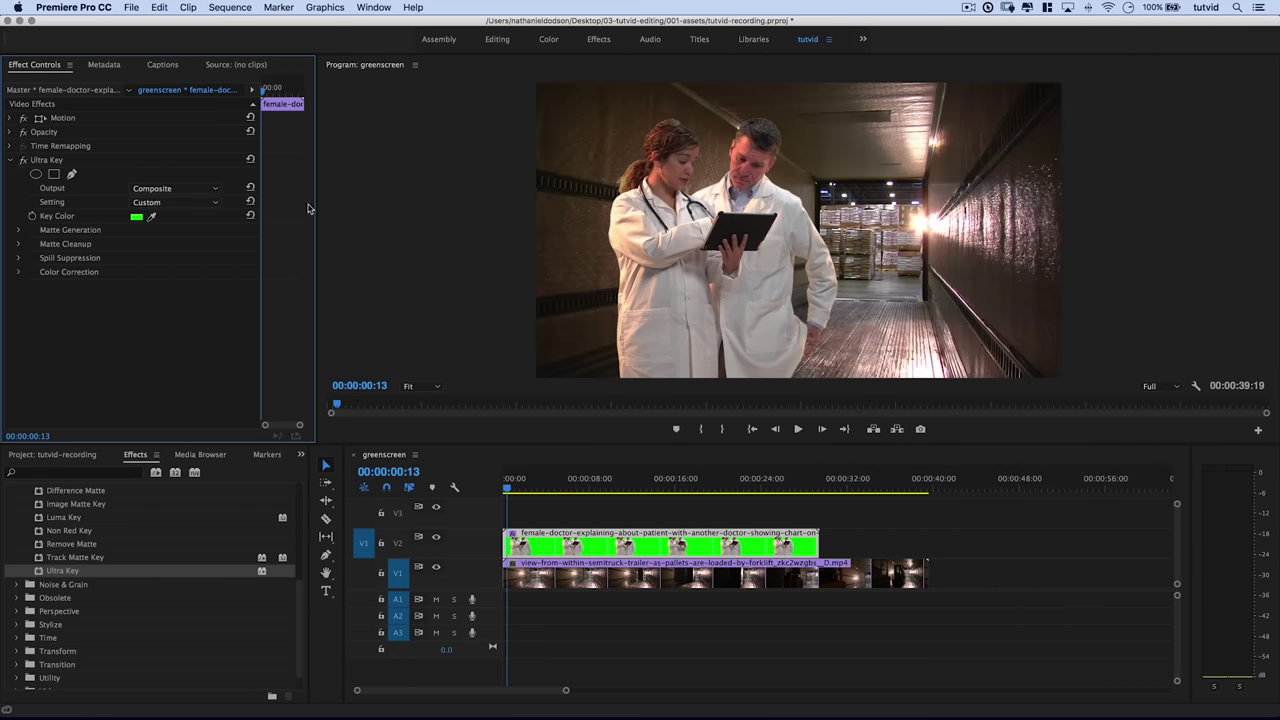
pyautogui.click(518, 486)
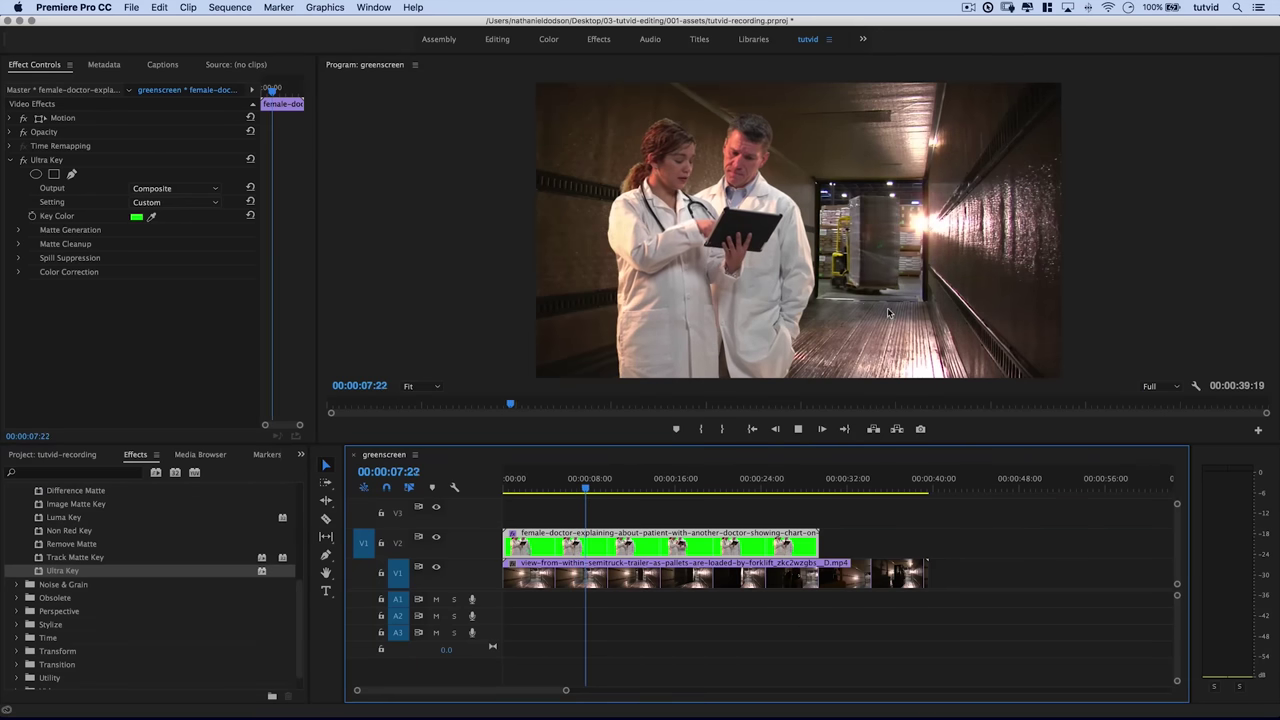
pyautogui.press('space')
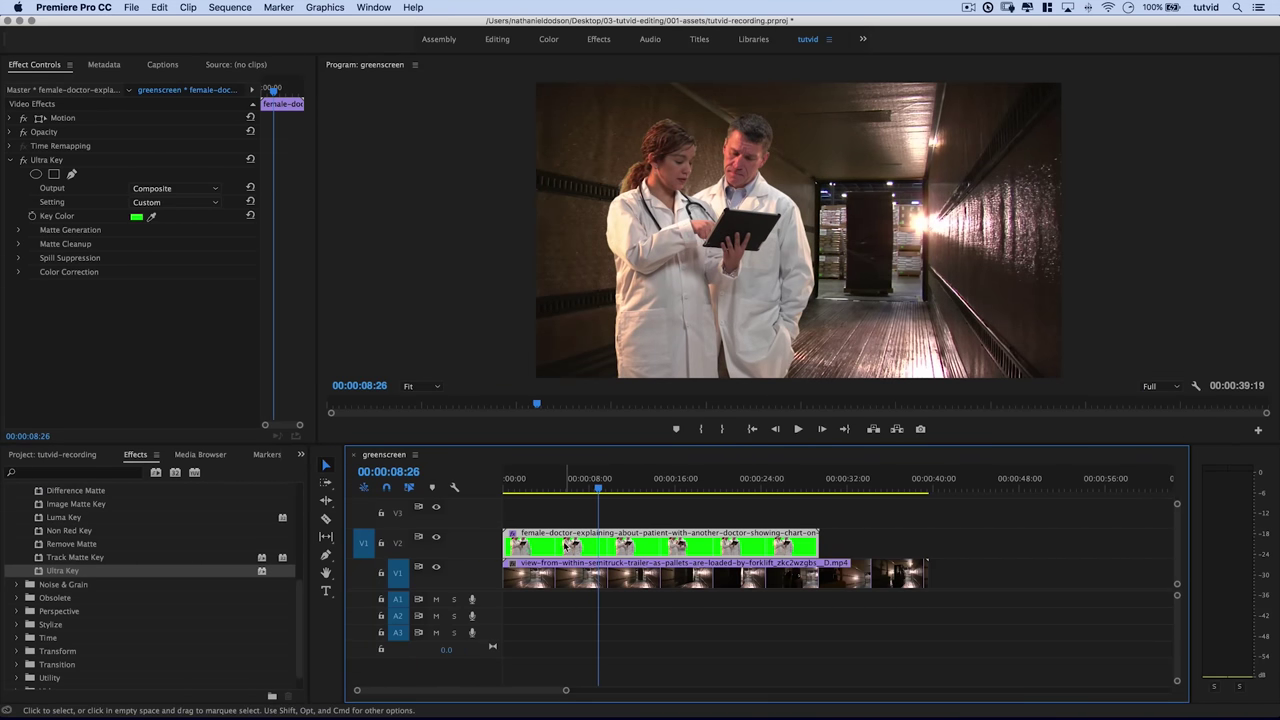
# - Replace the doctors' clip on V2 with the scientist laptop clip at the sequence start, and park the playhead at 00:00:03:25
pyautogui.press('Delete')
pyautogui.click(74, 456)
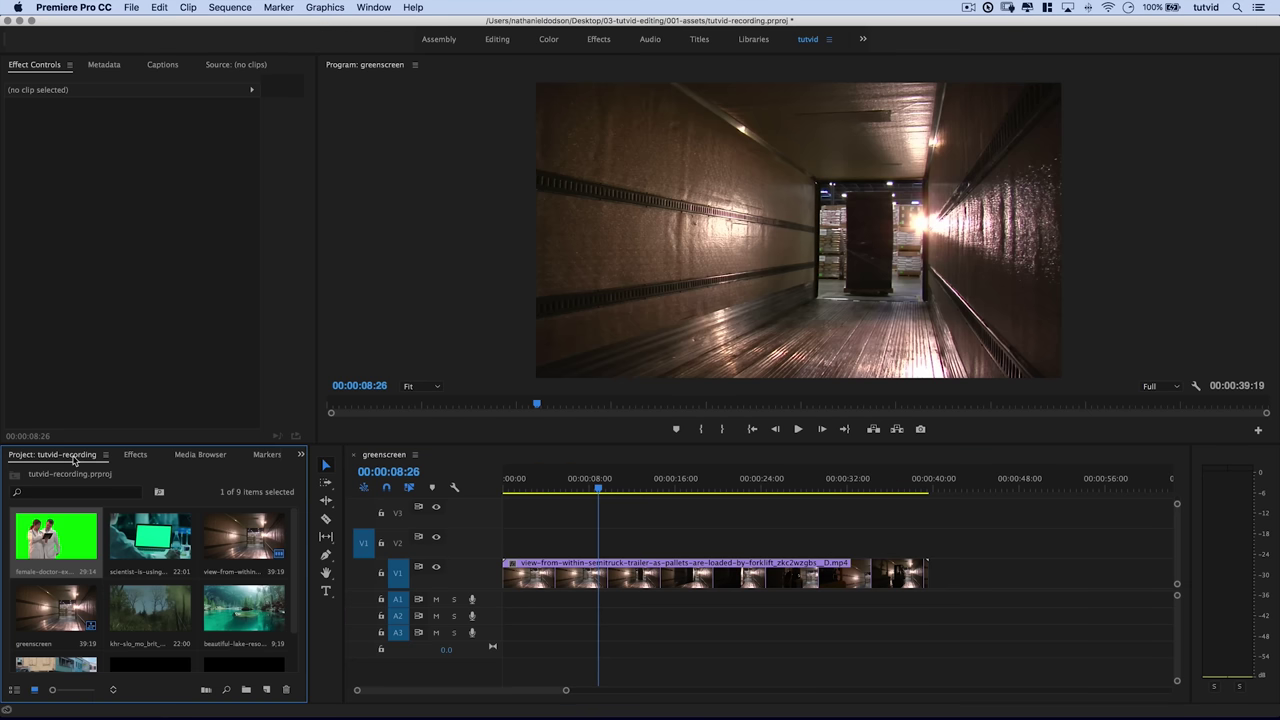
pyautogui.moveTo(150, 560); pyautogui.dragTo(505, 540)
pyautogui.moveTo(601, 493); pyautogui.dragTo(545, 490)
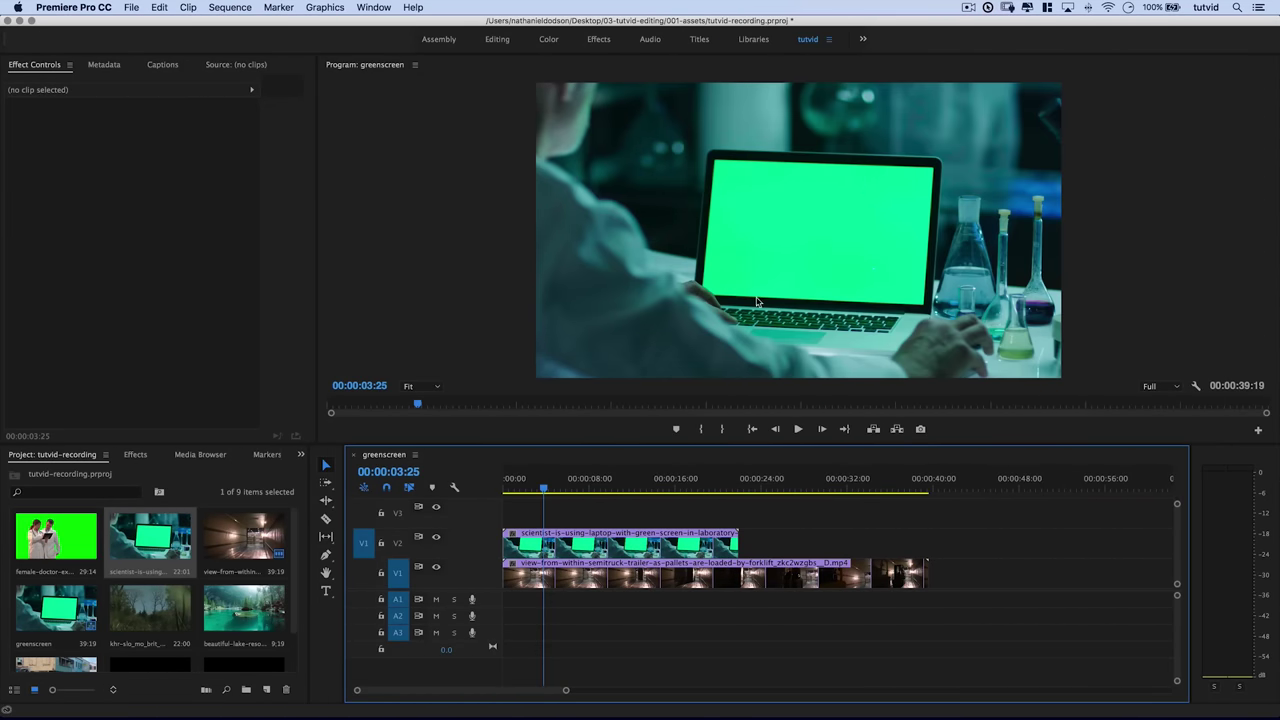
# - Apply Ultra Key to the scientist clip and sample the laptop's green screen as the key color
pyautogui.click(136, 455)
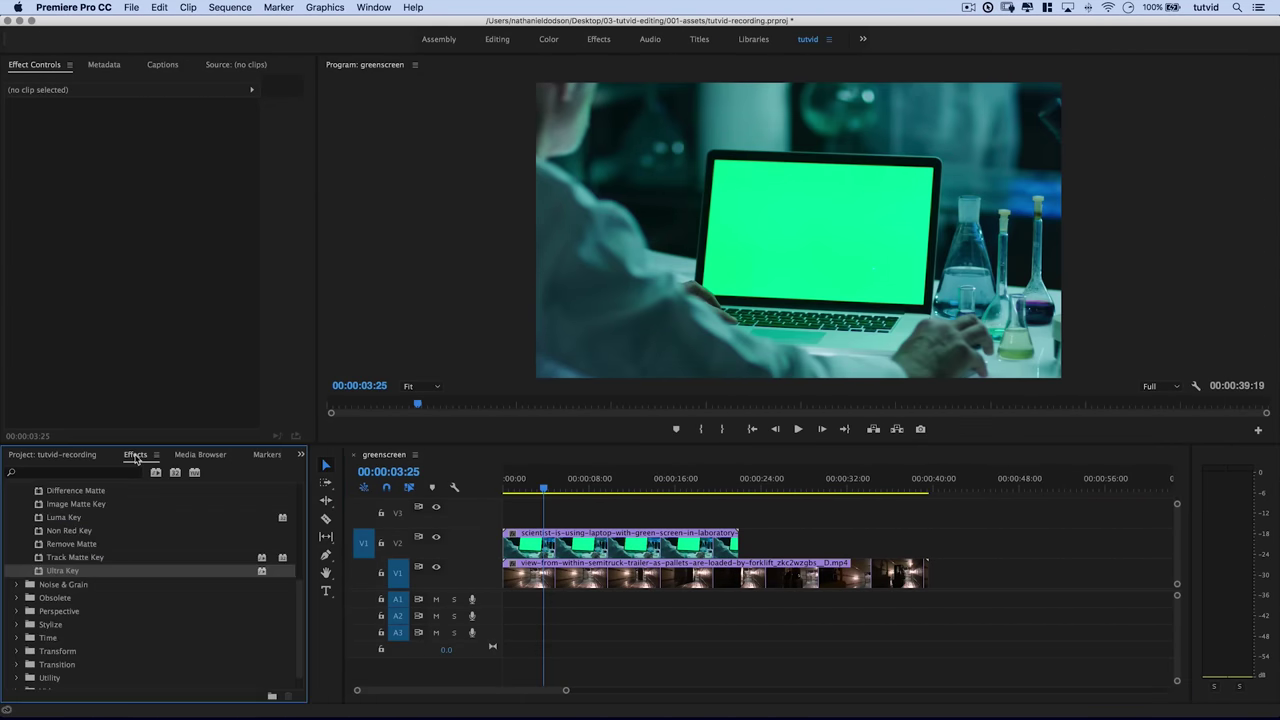
pyautogui.moveTo(72, 568); pyautogui.dragTo(535, 548)
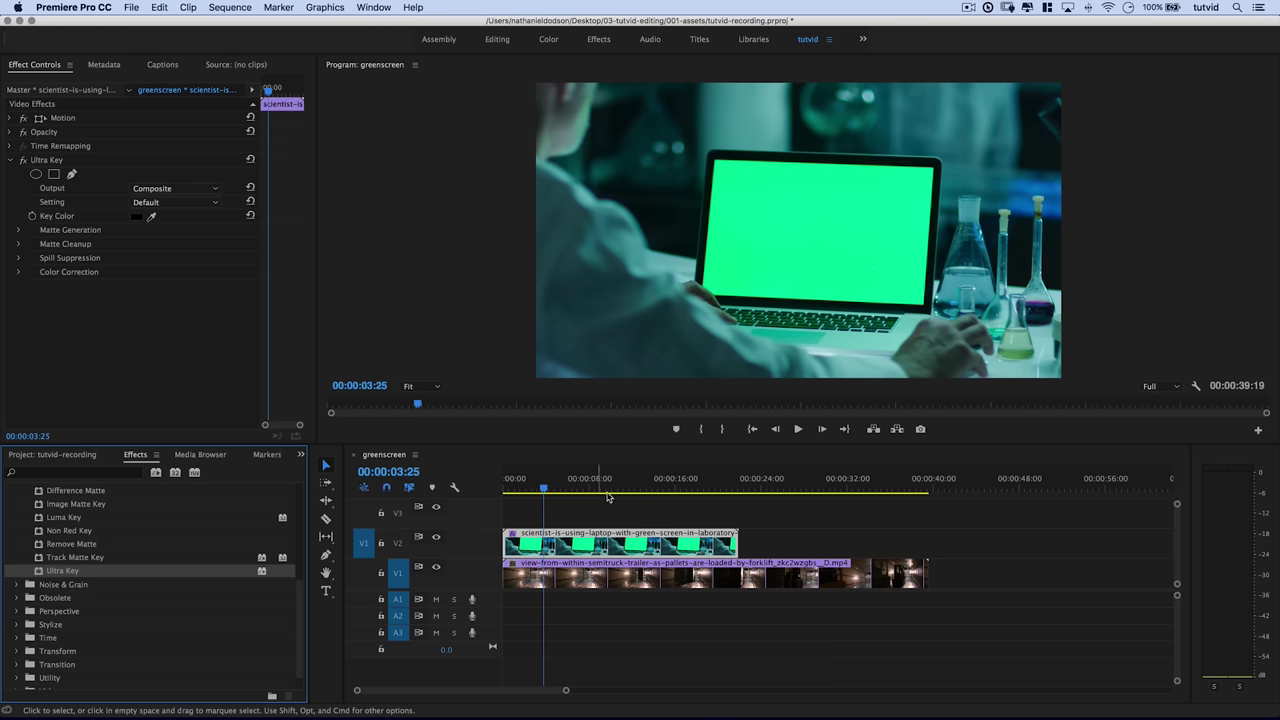
pyautogui.click(151, 216)
pyautogui.click(820, 248)
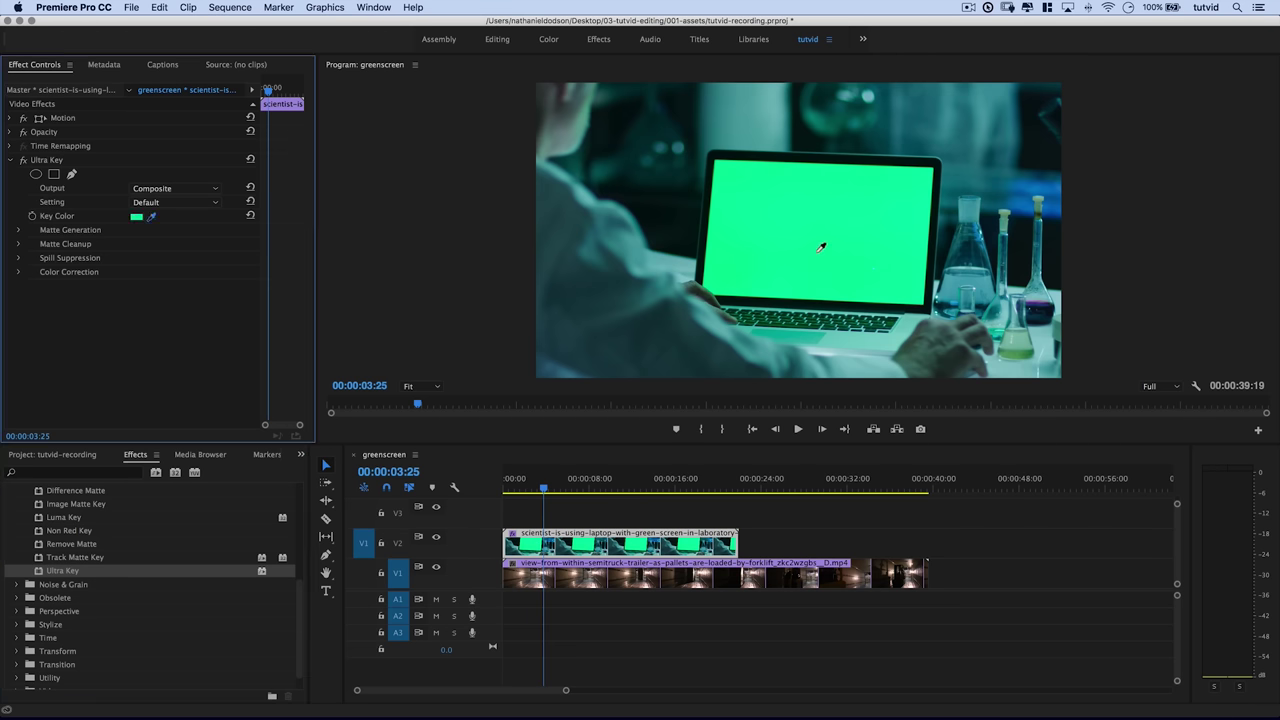
pyautogui.click(732, 271)
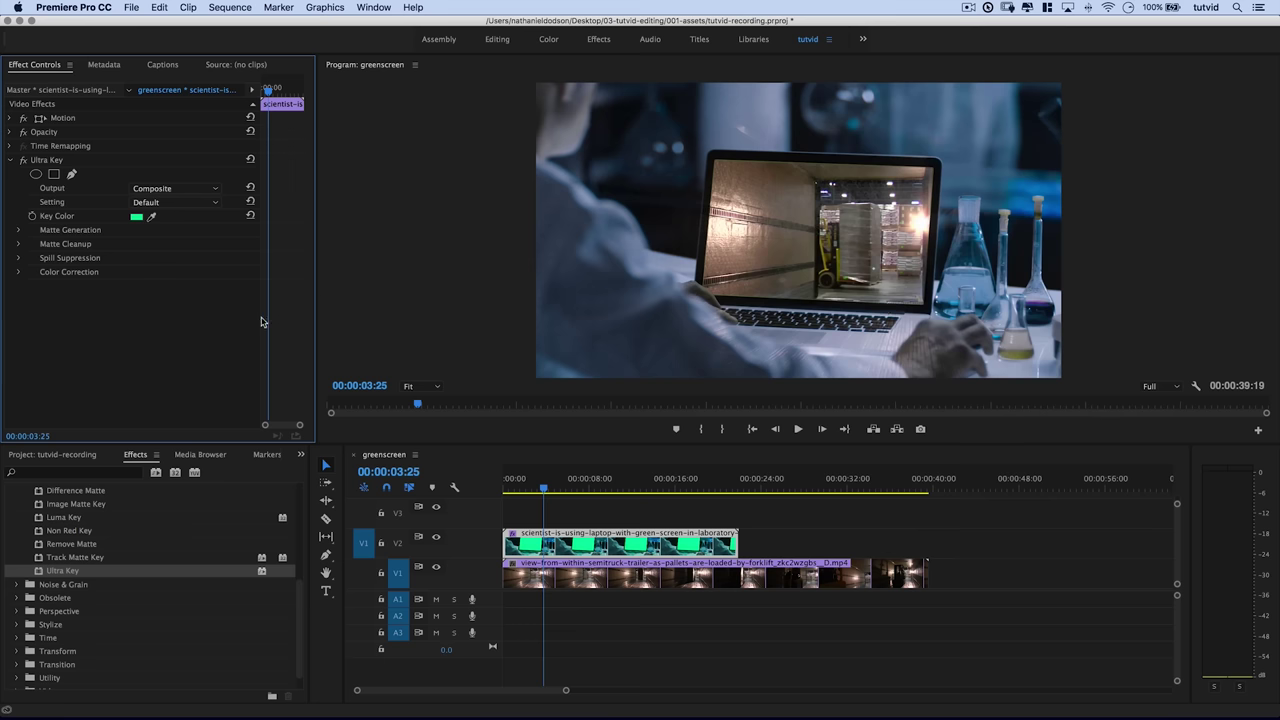
# - With the output on Alpha Channel, set Matte Generation's Transparency to 16, Highlight to 87, Shadow to 100, Tolerance to 31 and Pedestal to 100
pyautogui.click(157, 190)
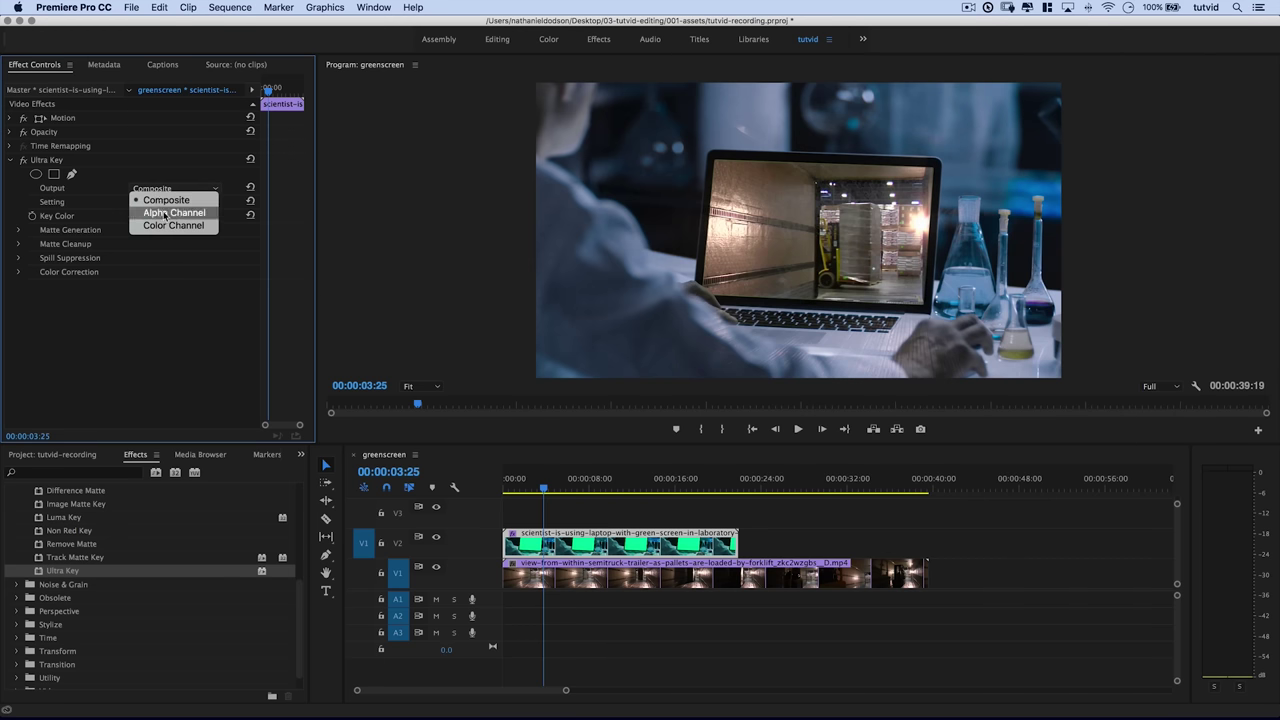
pyautogui.click(166, 213)
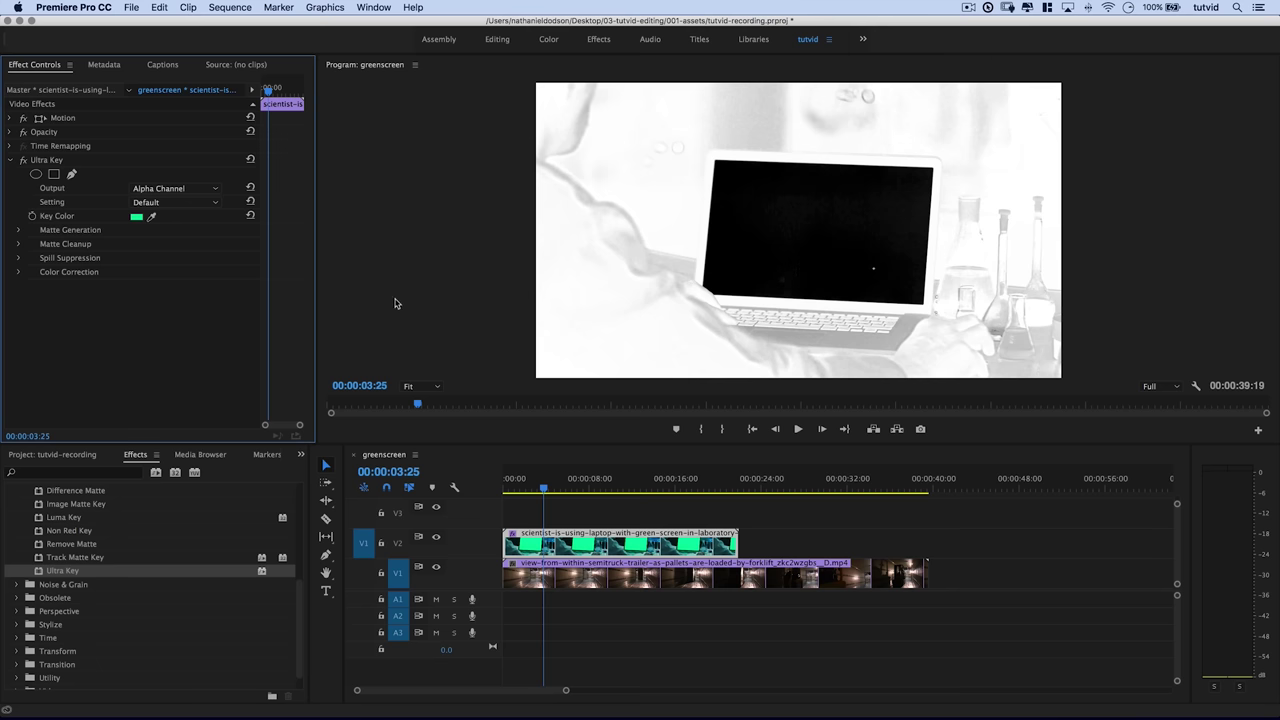
pyautogui.click(18, 230)
pyautogui.moveTo(136, 247); pyautogui.dragTo(170, 247)
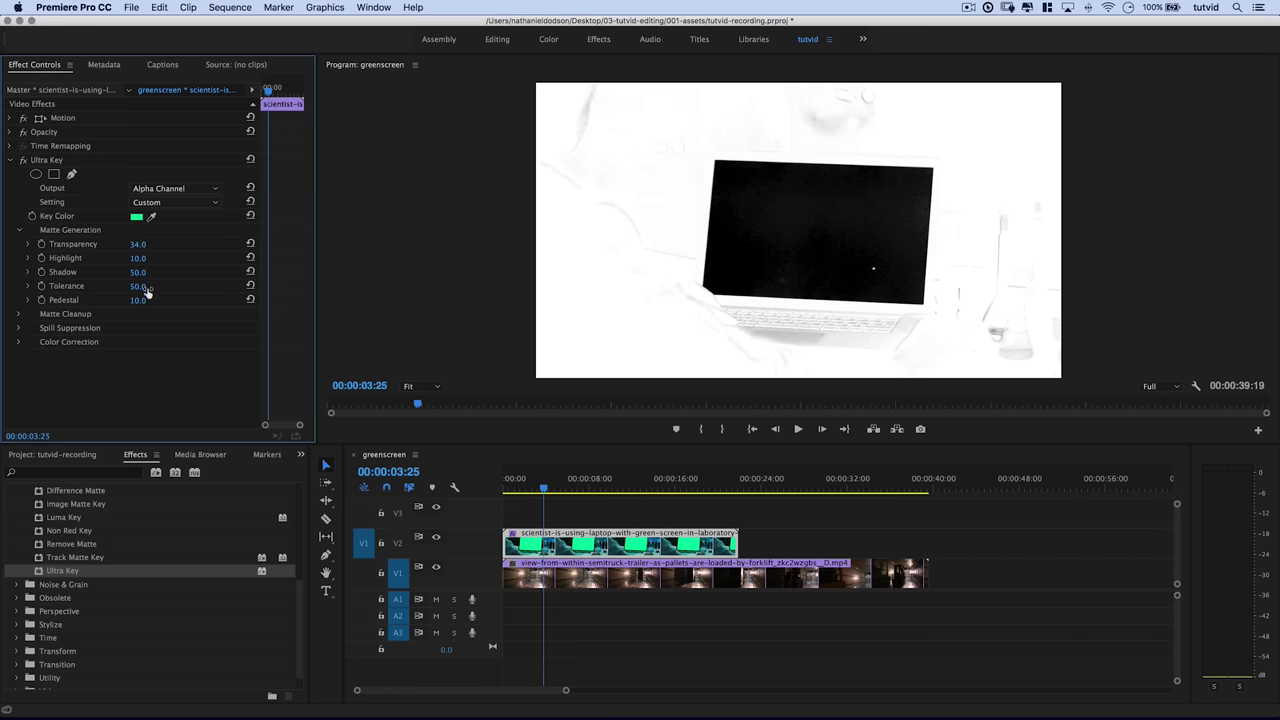
pyautogui.moveTo(139, 302); pyautogui.dragTo(201, 302)
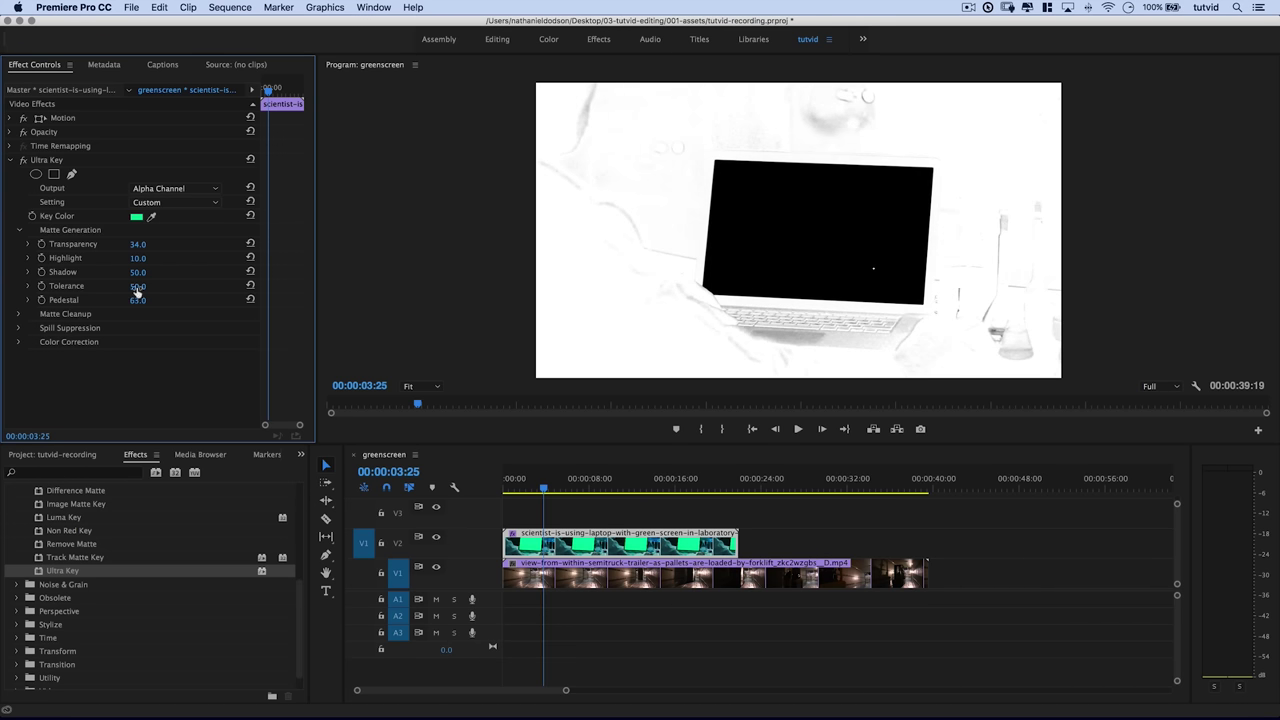
pyautogui.moveTo(145, 275); pyautogui.dragTo(180, 275)
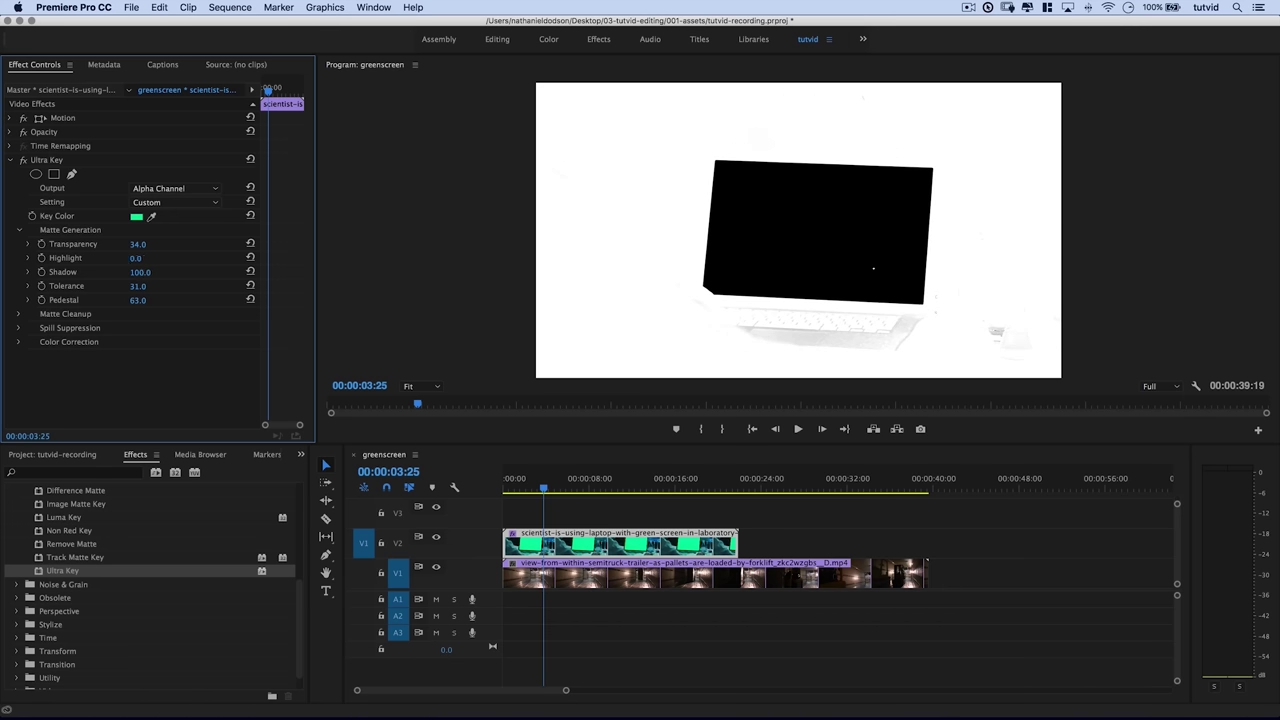
pyautogui.moveTo(137, 244); pyautogui.dragTo(121, 244)
pyautogui.moveTo(137, 300); pyautogui.dragTo(146, 301)
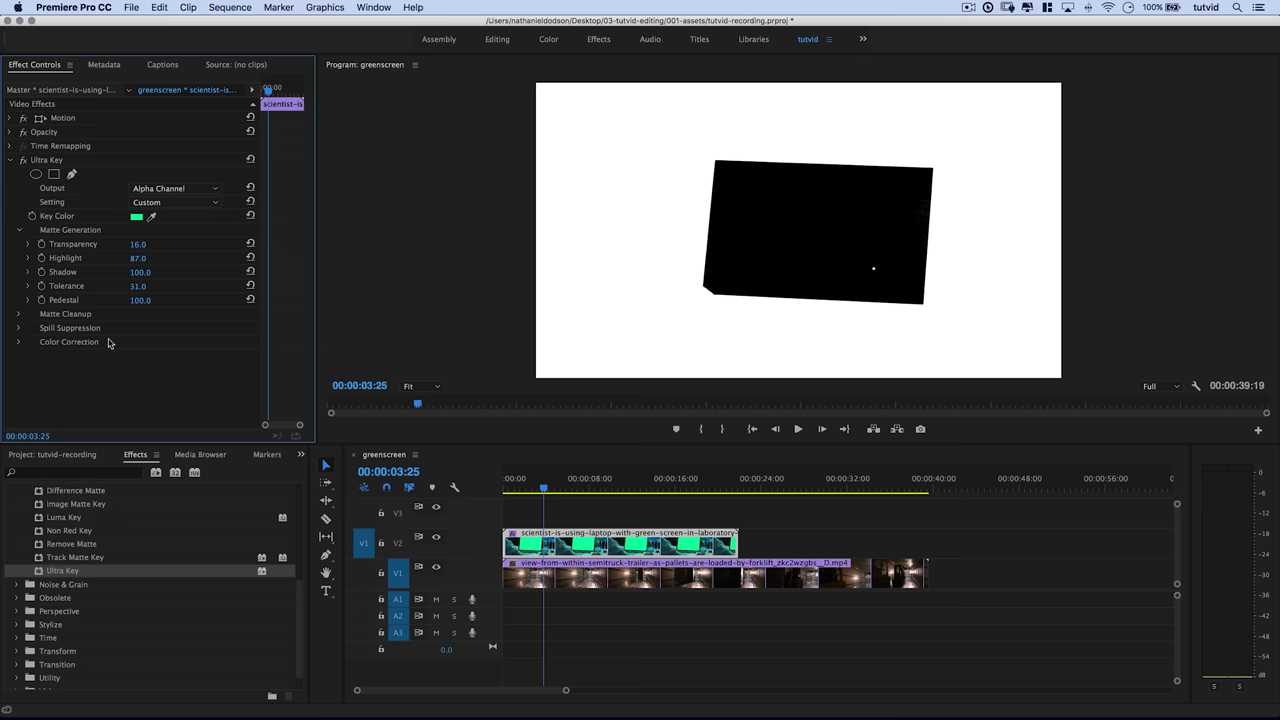
# - Return the Ultra Key output to Composite and set Matte Cleanup's Choke to 85 and Soften to 27
pyautogui.click(18, 229)
pyautogui.click(178, 189)
pyautogui.click(166, 200)
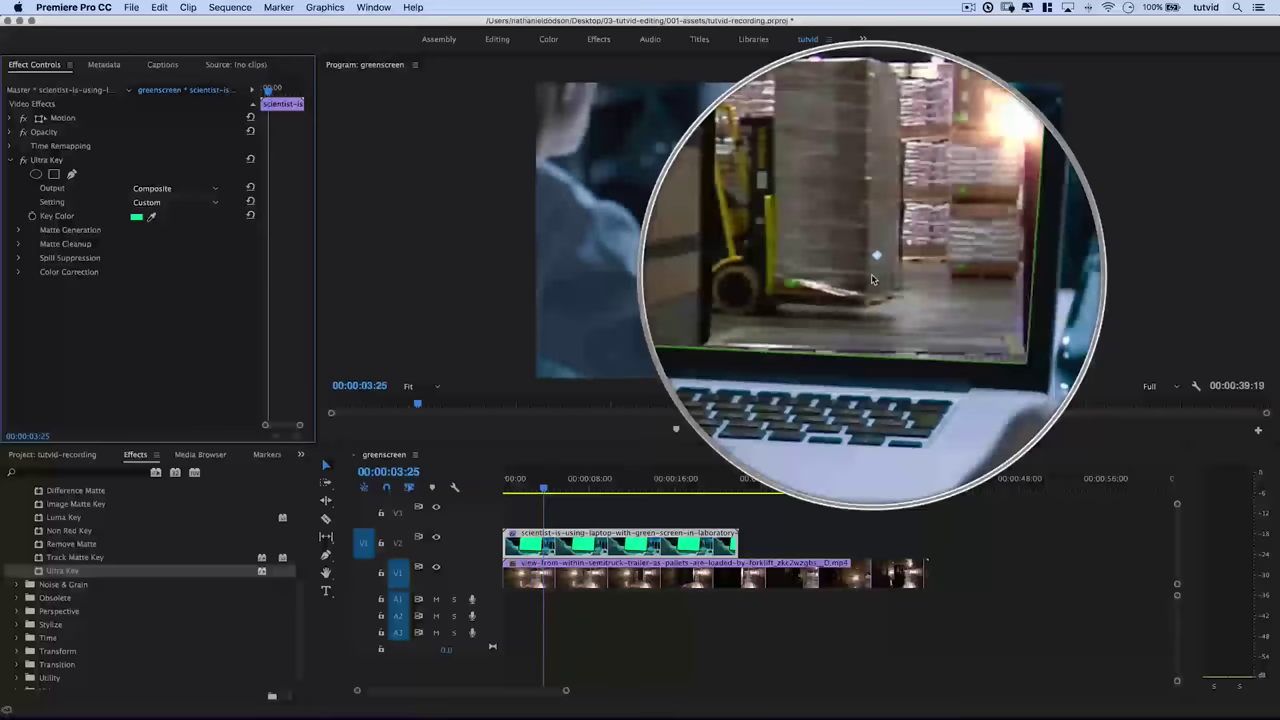
pyautogui.click(18, 244)
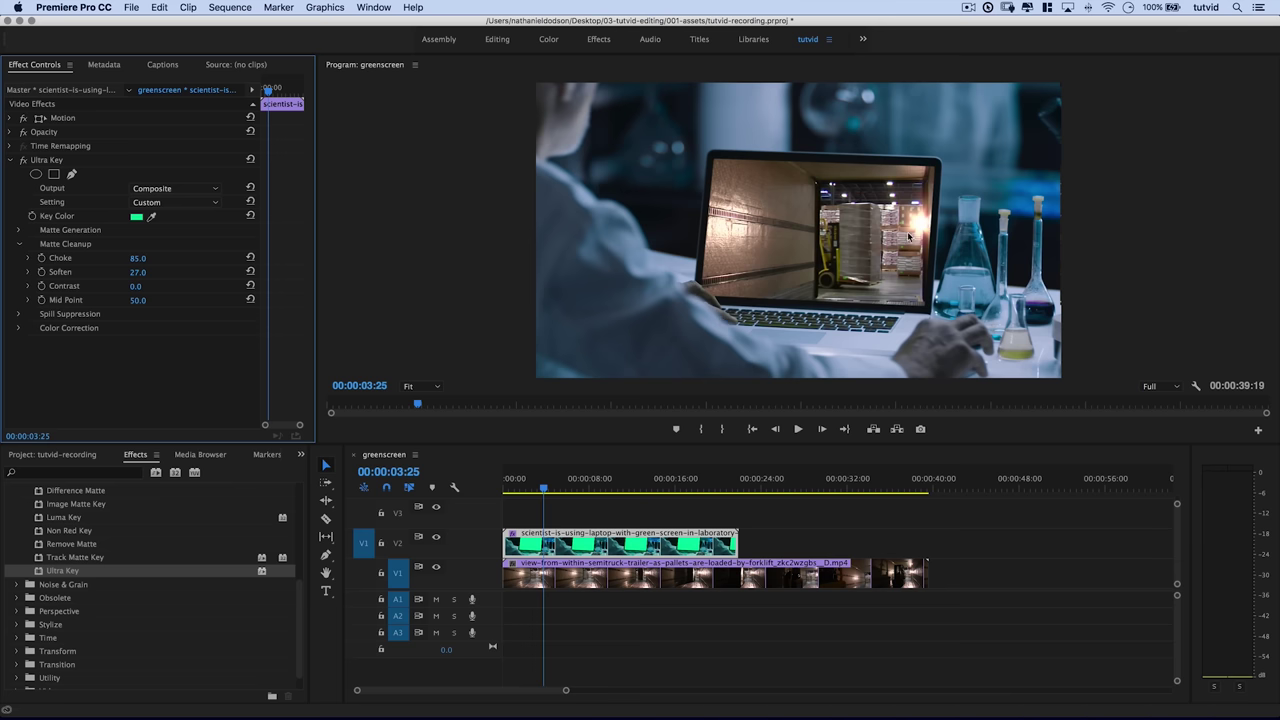
# - Set Spill Suppression's Desaturate to 57, Range to 55 and Spill to 20 for the laptop clip
pyautogui.click(17, 315)
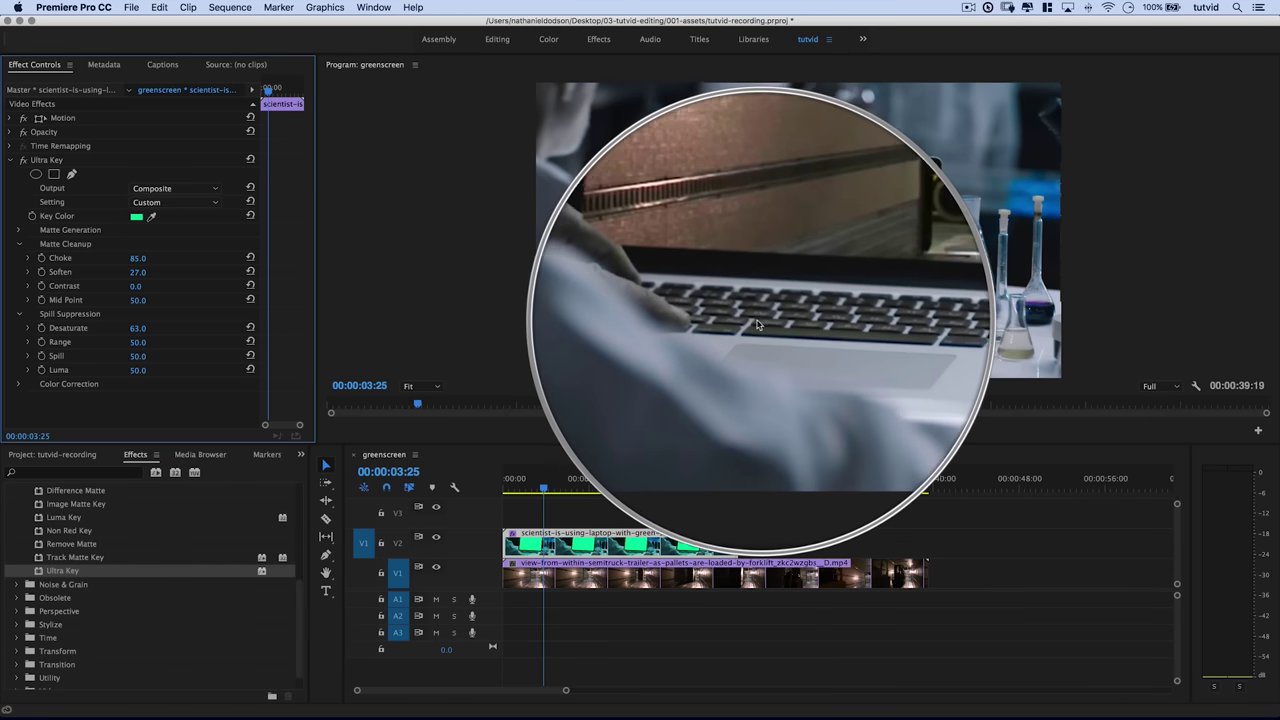
pyautogui.moveTo(137, 328); pyautogui.dragTo(161, 328)
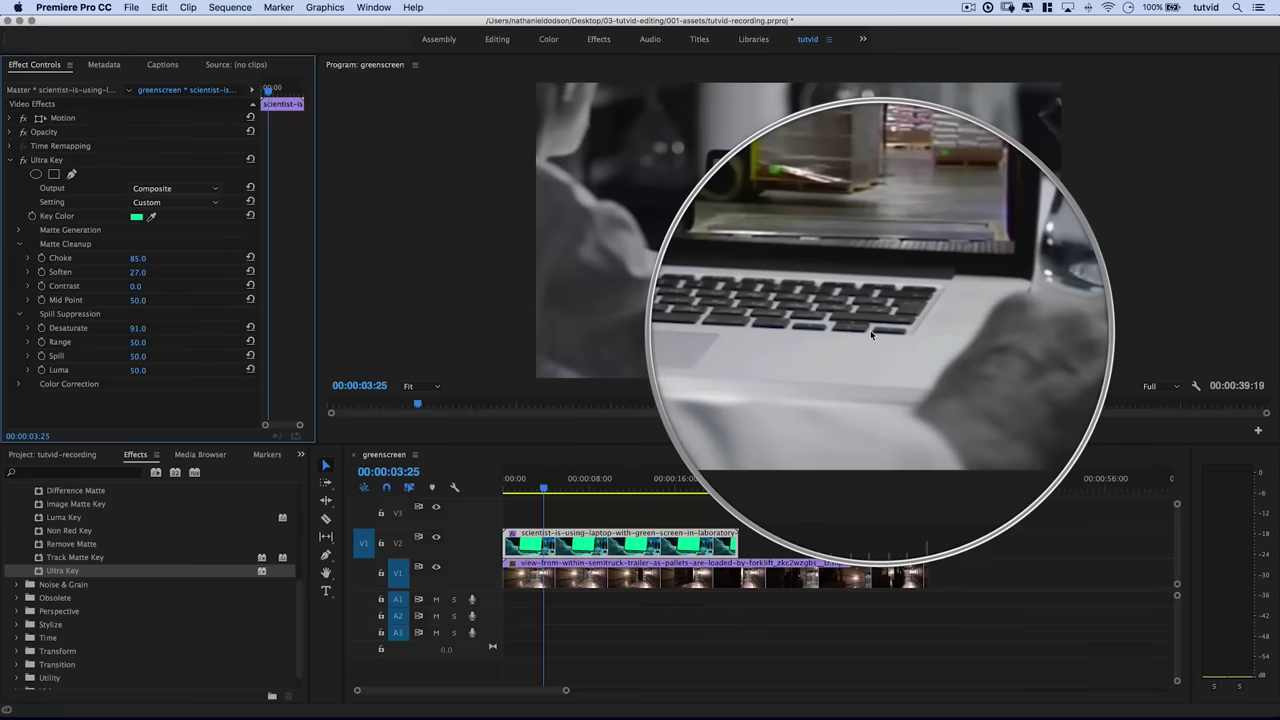
pyautogui.moveTo(137, 328); pyautogui.dragTo(120, 328)
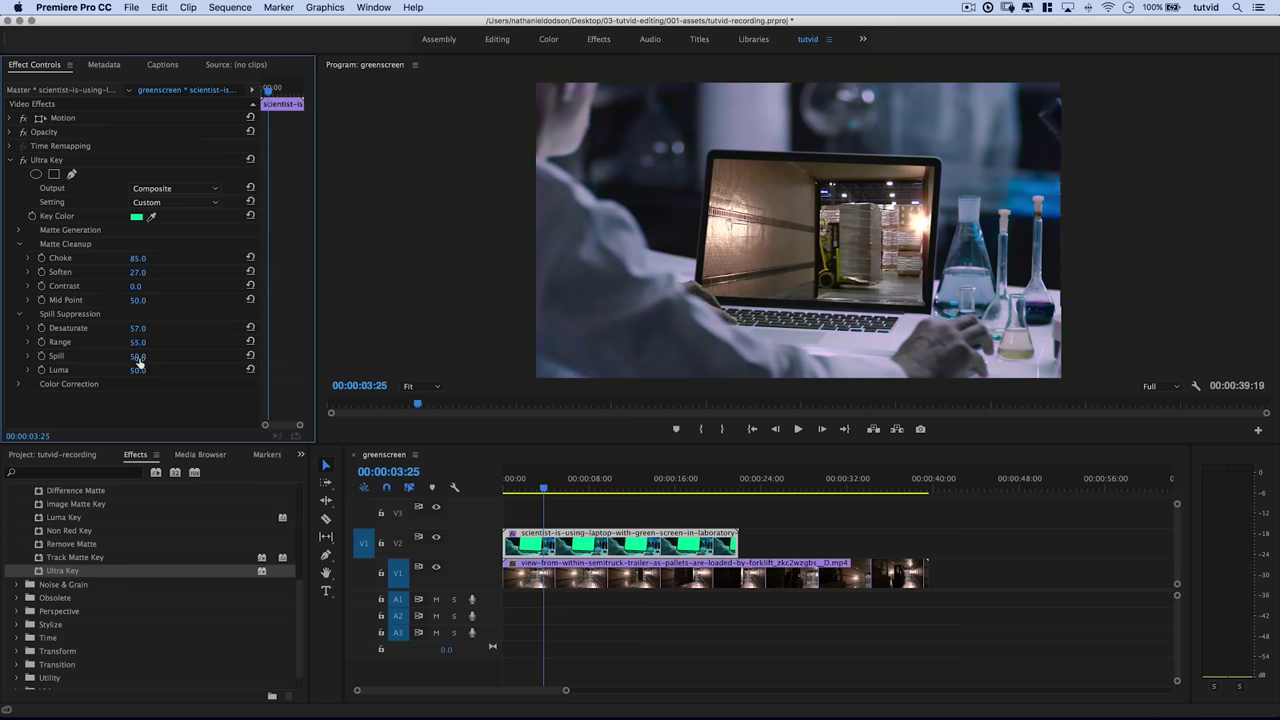
pyautogui.moveTo(137, 356)
pyautogui.mouseDown()
pyautogui.moveTo(118, 356)
pyautogui.moveTo(160, 357)
pyautogui.mouseUp()
# - Toggle Ultra Key off and on to compare the original laptop clip with the keyed composite
pyautogui.click(23, 160)
pyautogui.click(23, 160)
pyautogui.click(23, 160)
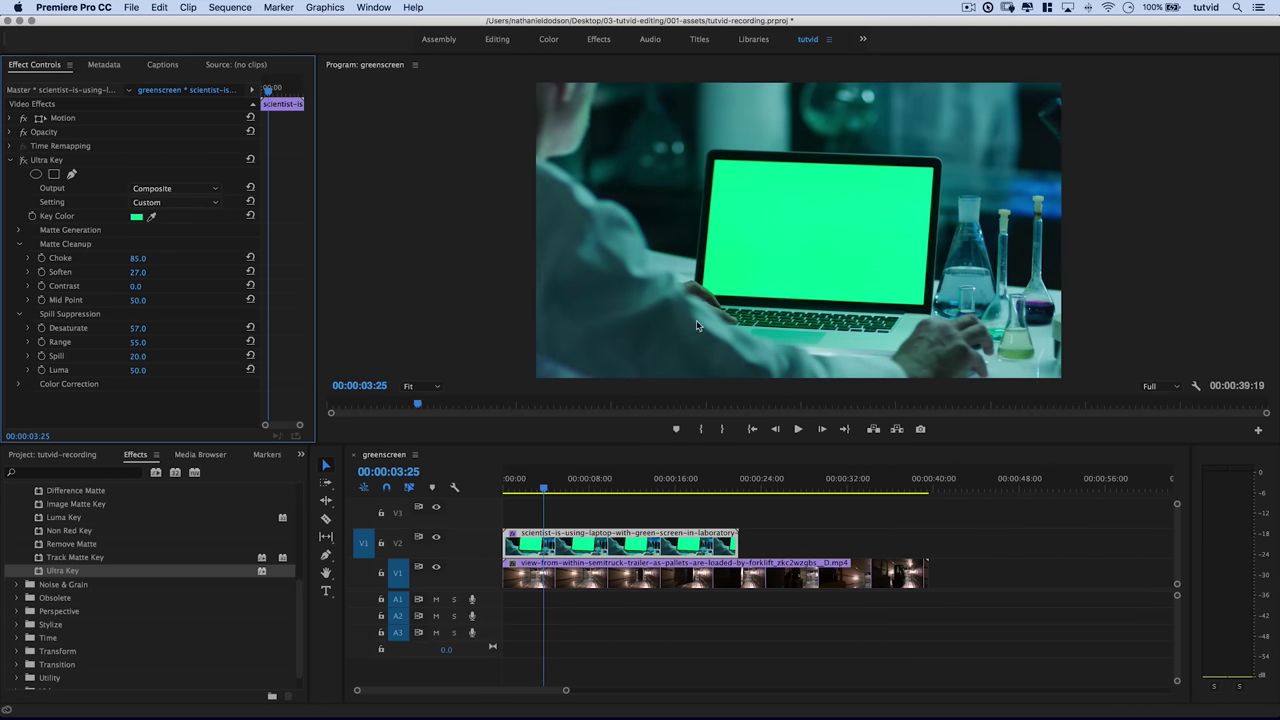
# - Re-enable Ultra Key and switch it off and on once more to check the green spill removal
pyautogui.click(23, 160)
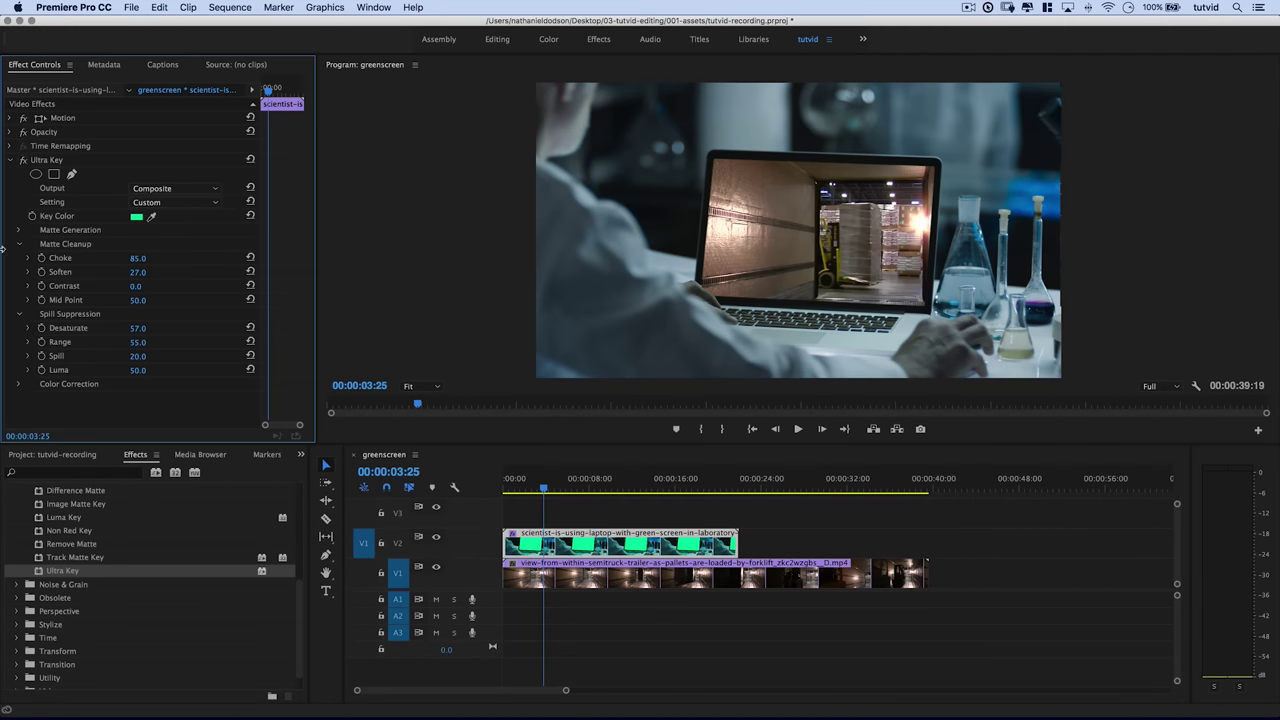
pyautogui.click(23, 160)
pyautogui.click(23, 160)
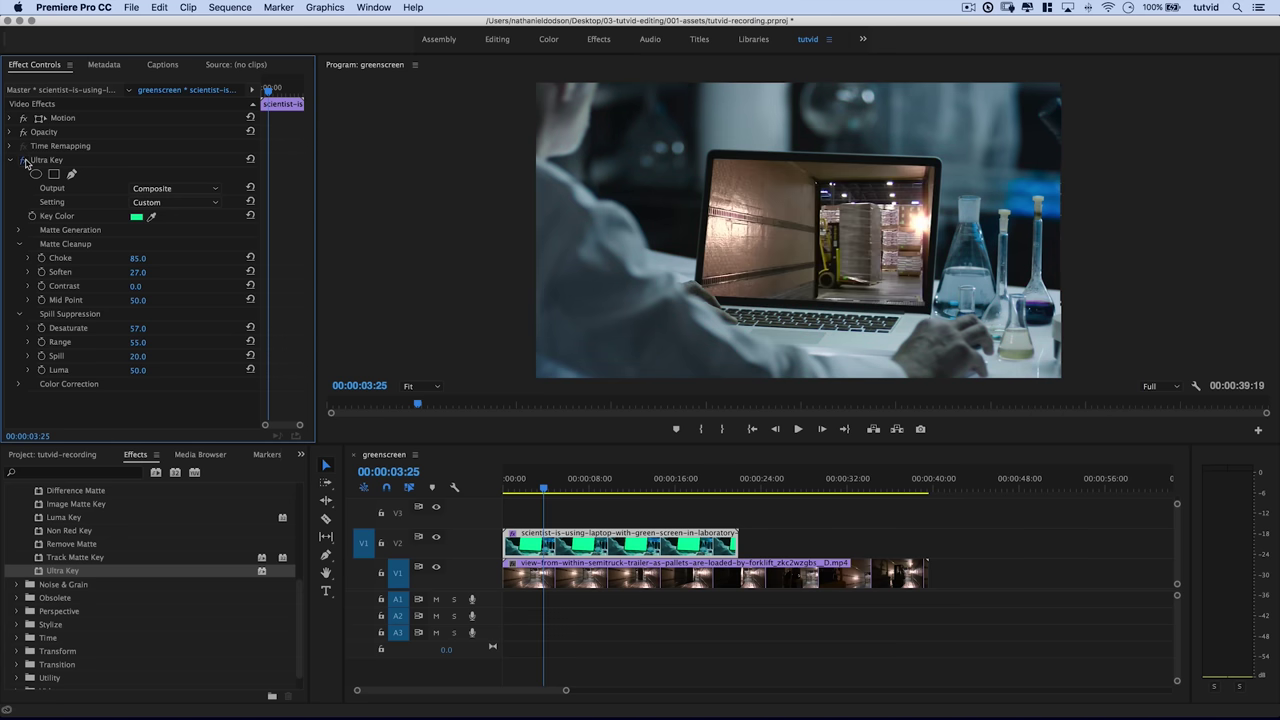
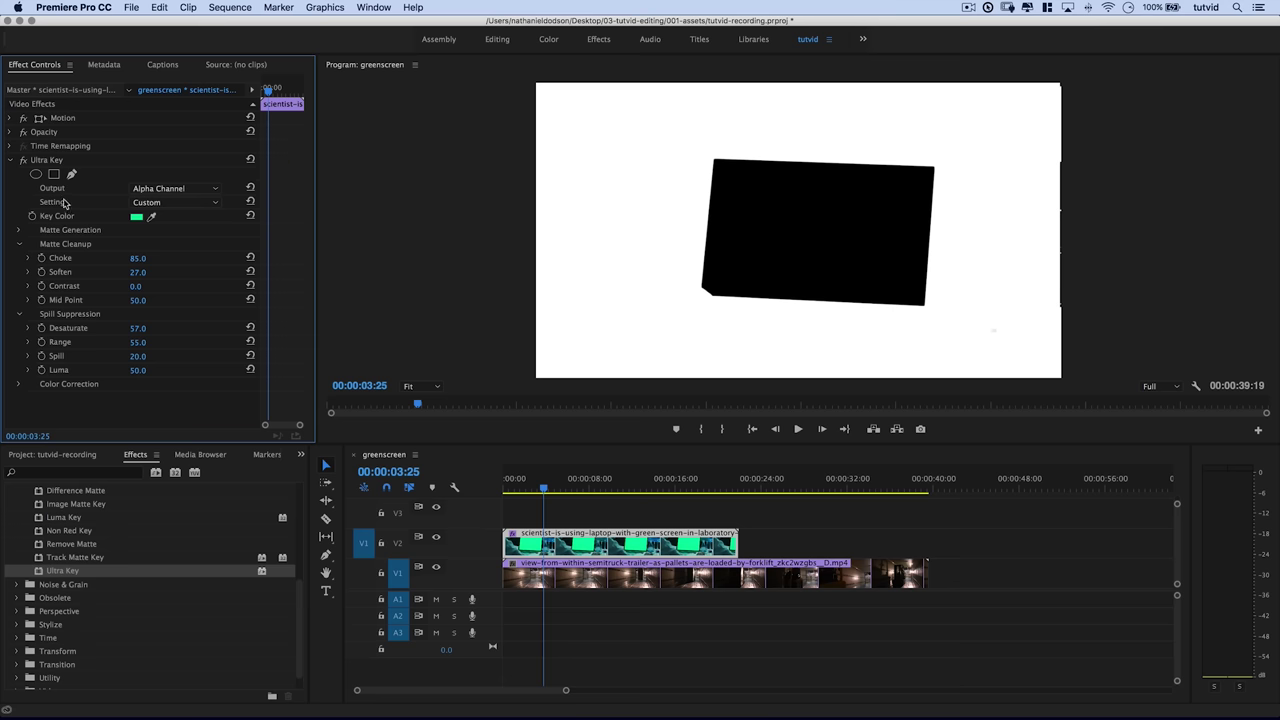
# - Return the Ultra Key output to Composite and draw a closed free-form bezier mask around the glassware, extending beyond the frame edges
pyautogui.click(172, 189)
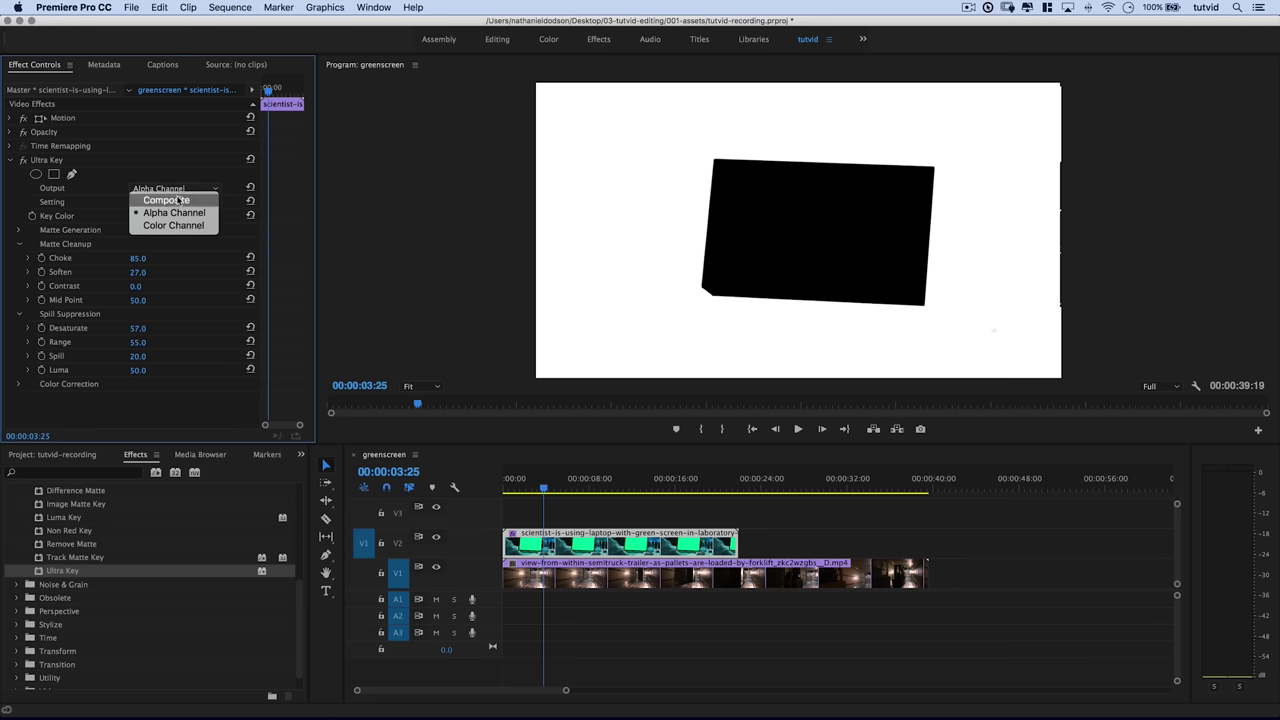
pyautogui.click(166, 200)
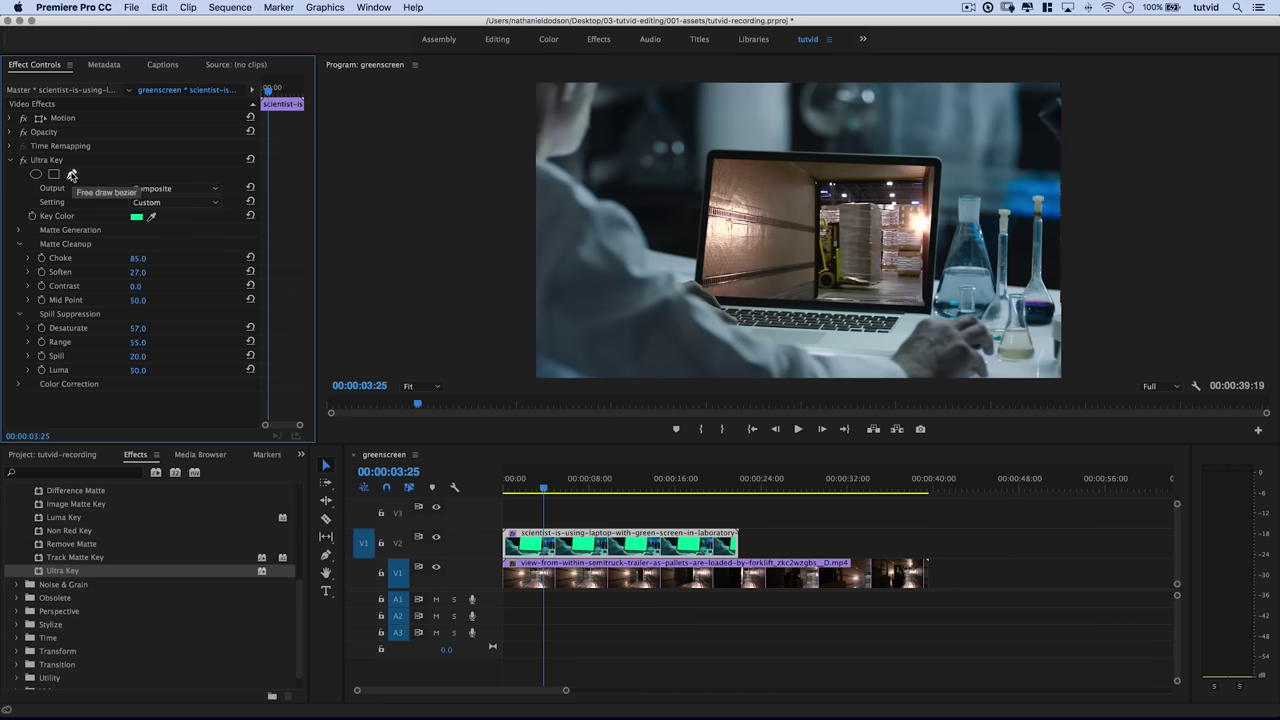
pyautogui.click(72, 175)
pyautogui.click(1043, 157)
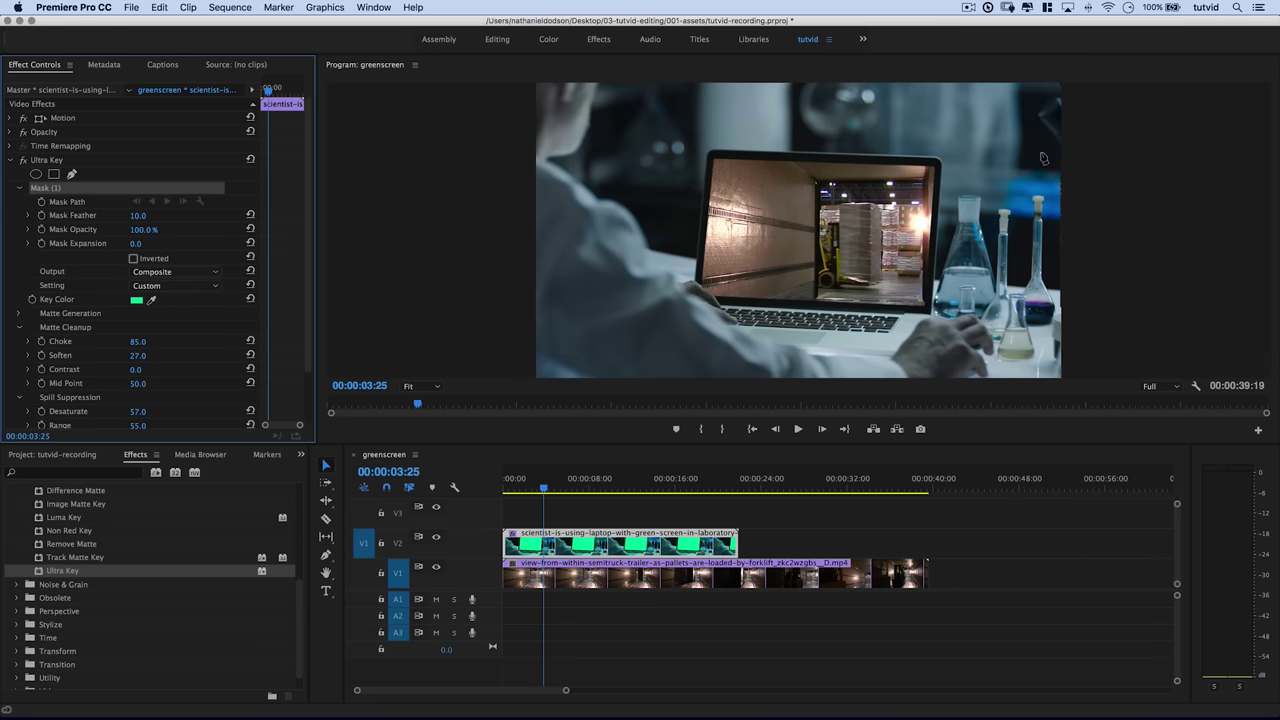
pyautogui.click(421, 386)
pyautogui.click(424, 457)
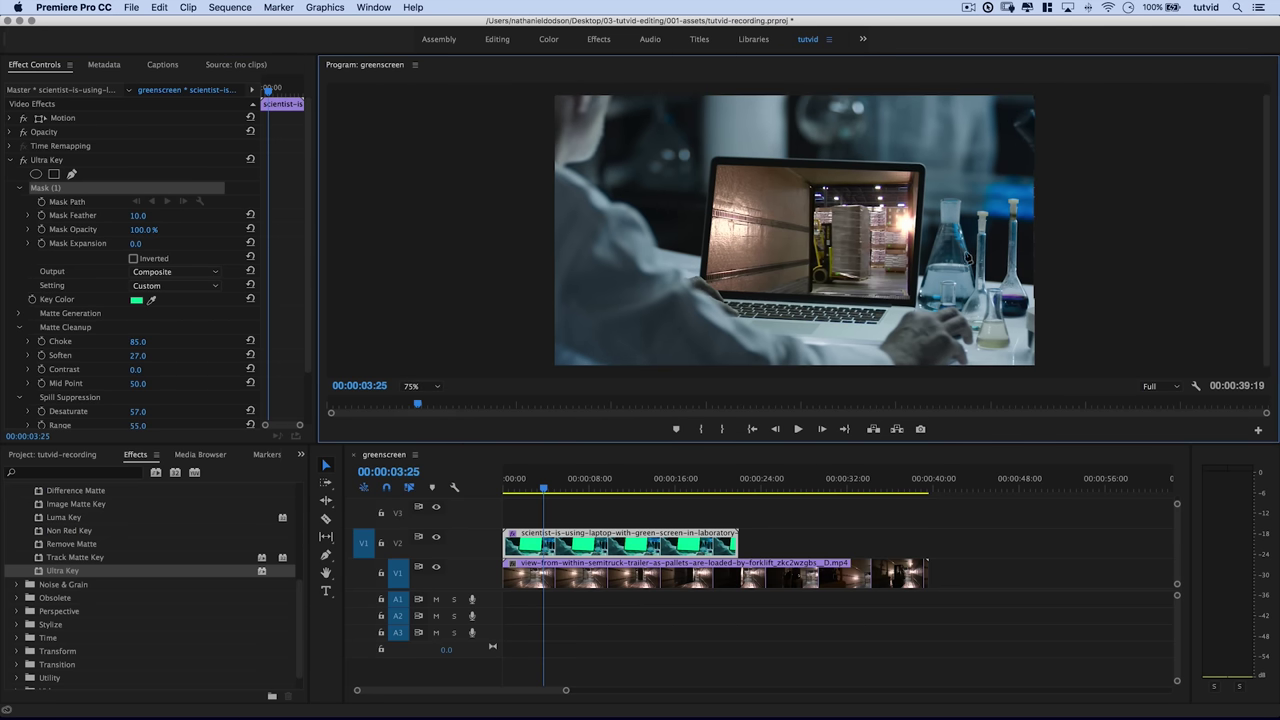
pyautogui.click(428, 386)
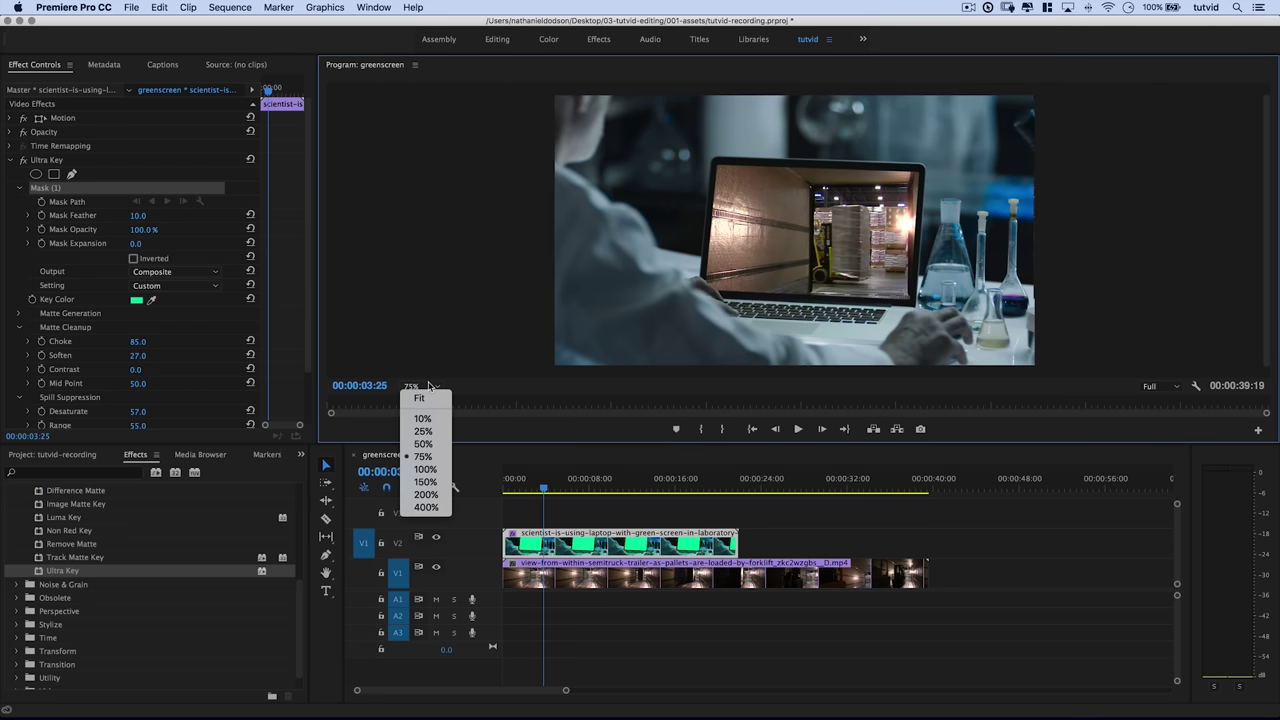
pyautogui.click(423, 444)
pyautogui.click(945, 133)
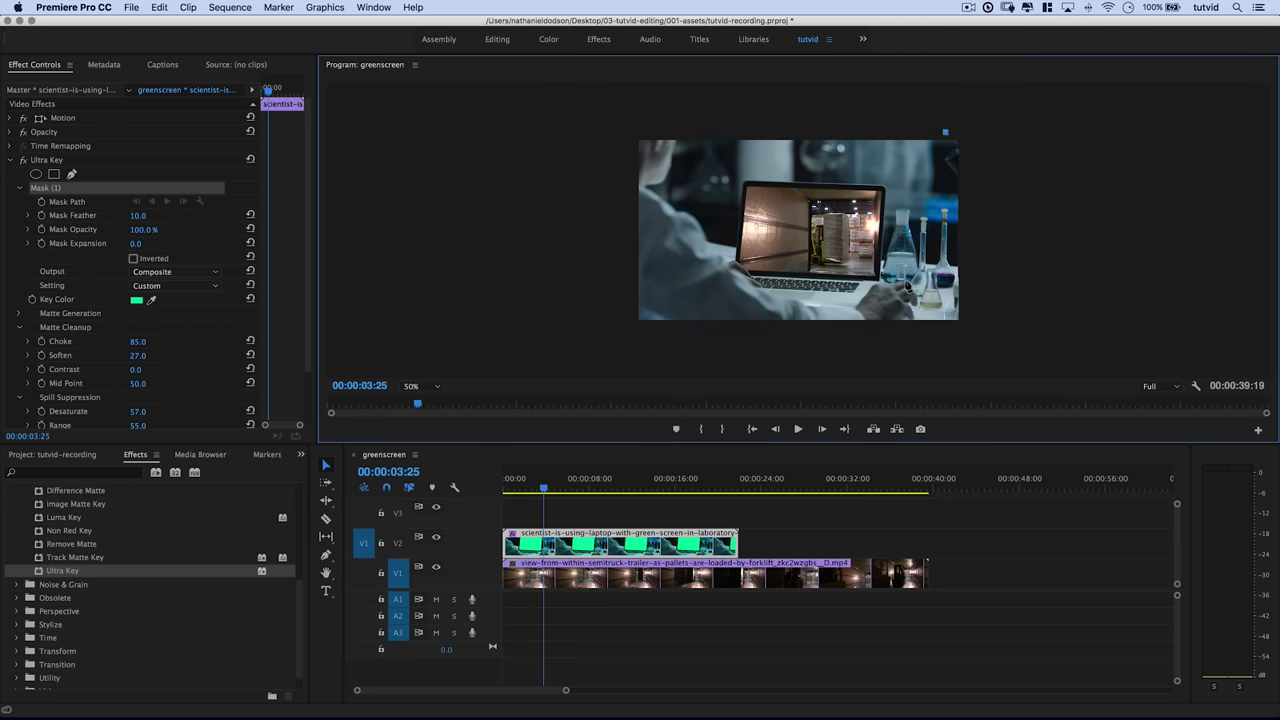
pyautogui.click(880, 331)
pyautogui.rightClick(985, 337)
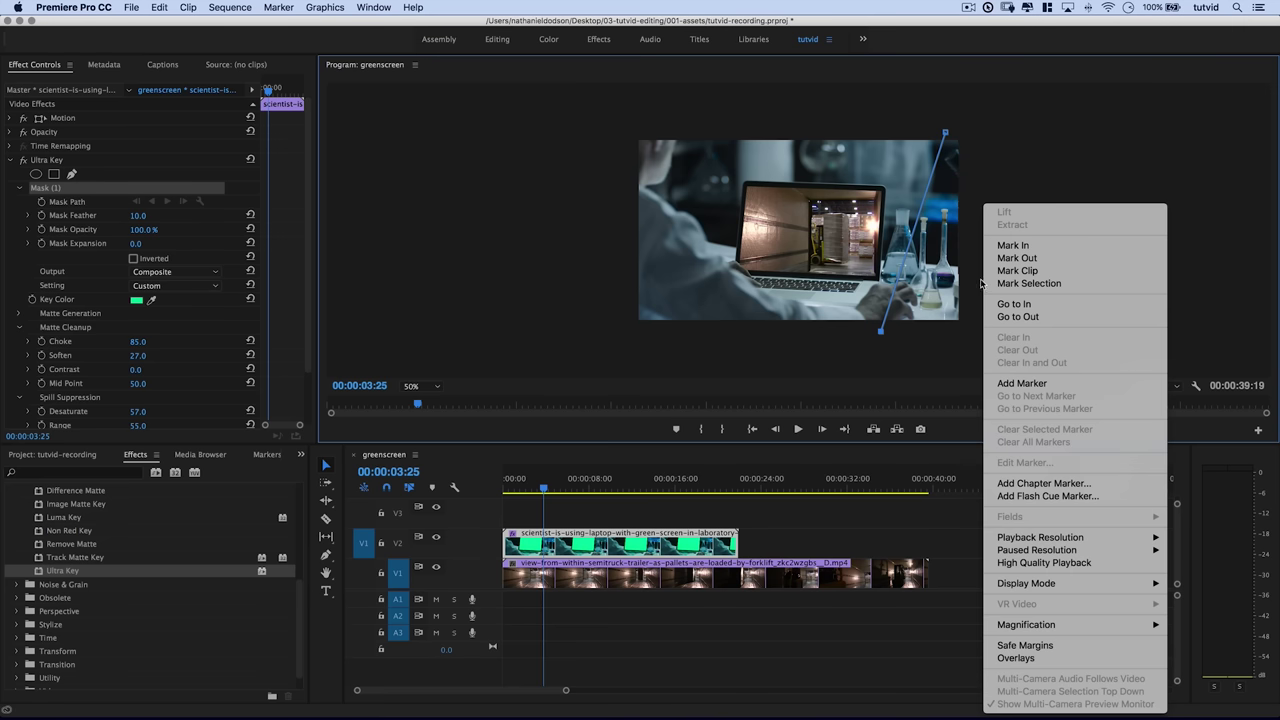
pyautogui.click(968, 333)
pyautogui.click(973, 328)
pyautogui.click(969, 122)
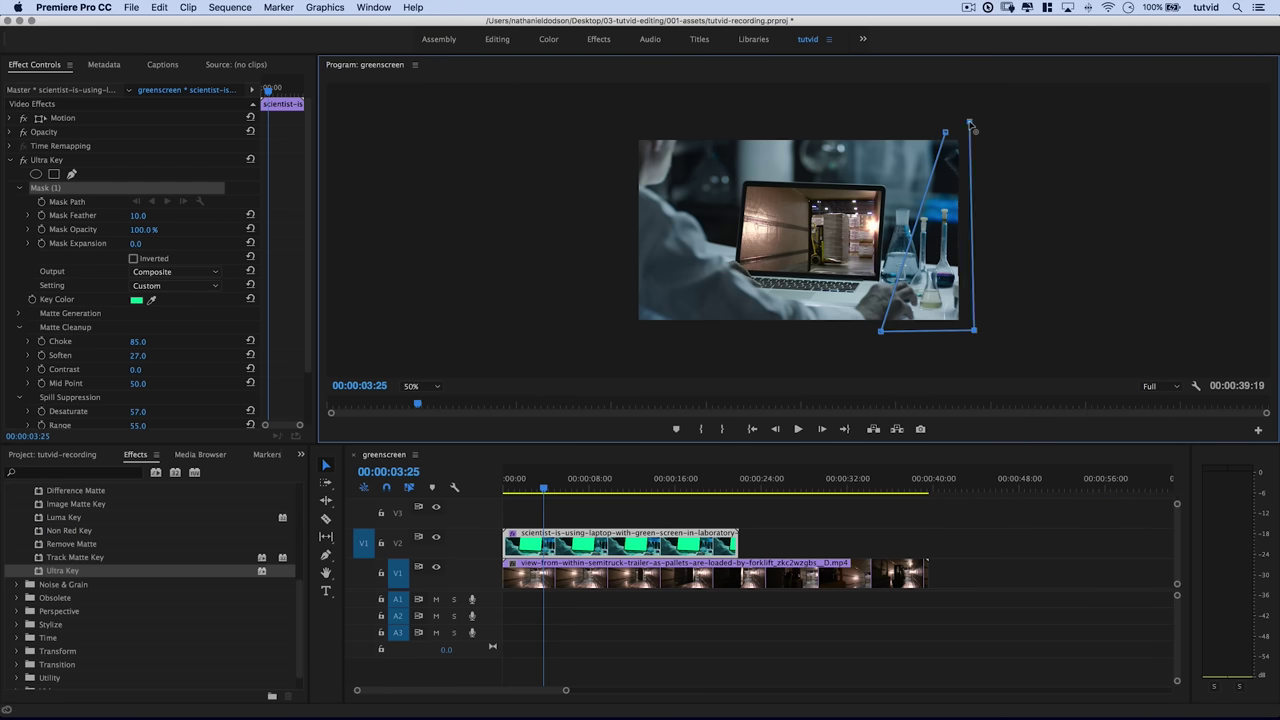
pyautogui.click(945, 132)
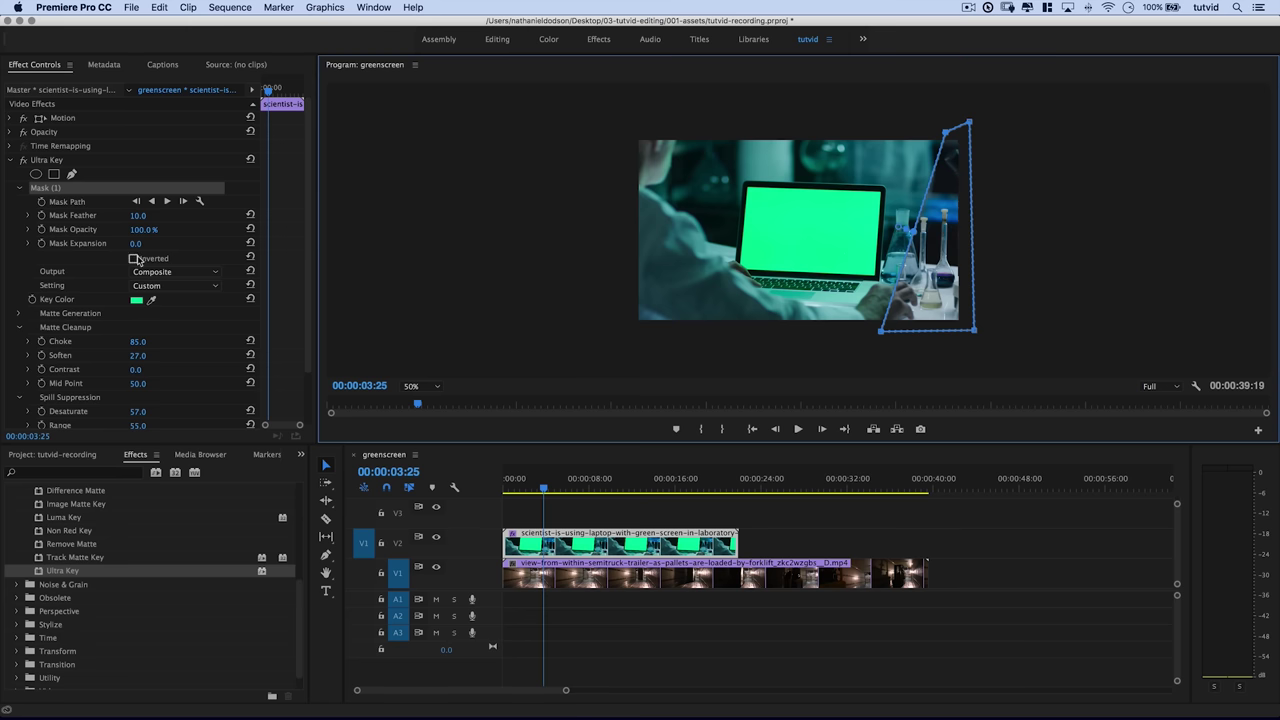
# - Invert the Ultra Key mask and check the result against the laptop clip with the effect disabled
pyautogui.click(136, 259)
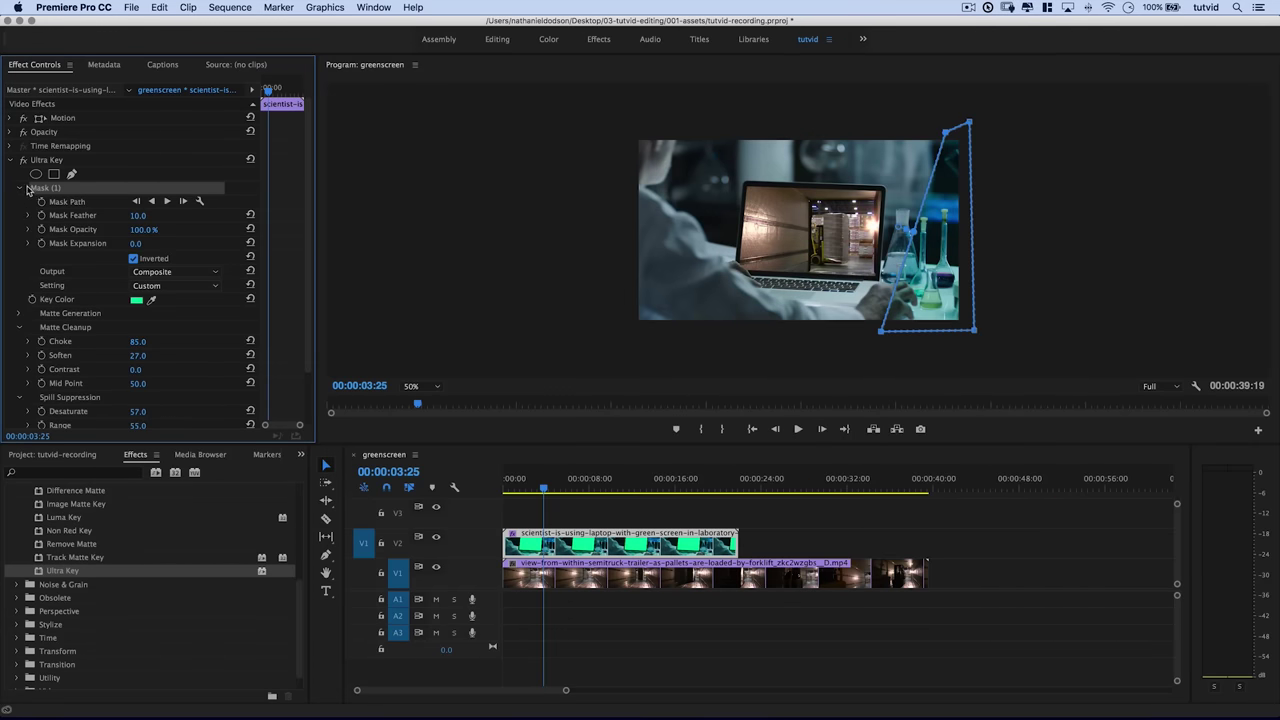
pyautogui.click(19, 189)
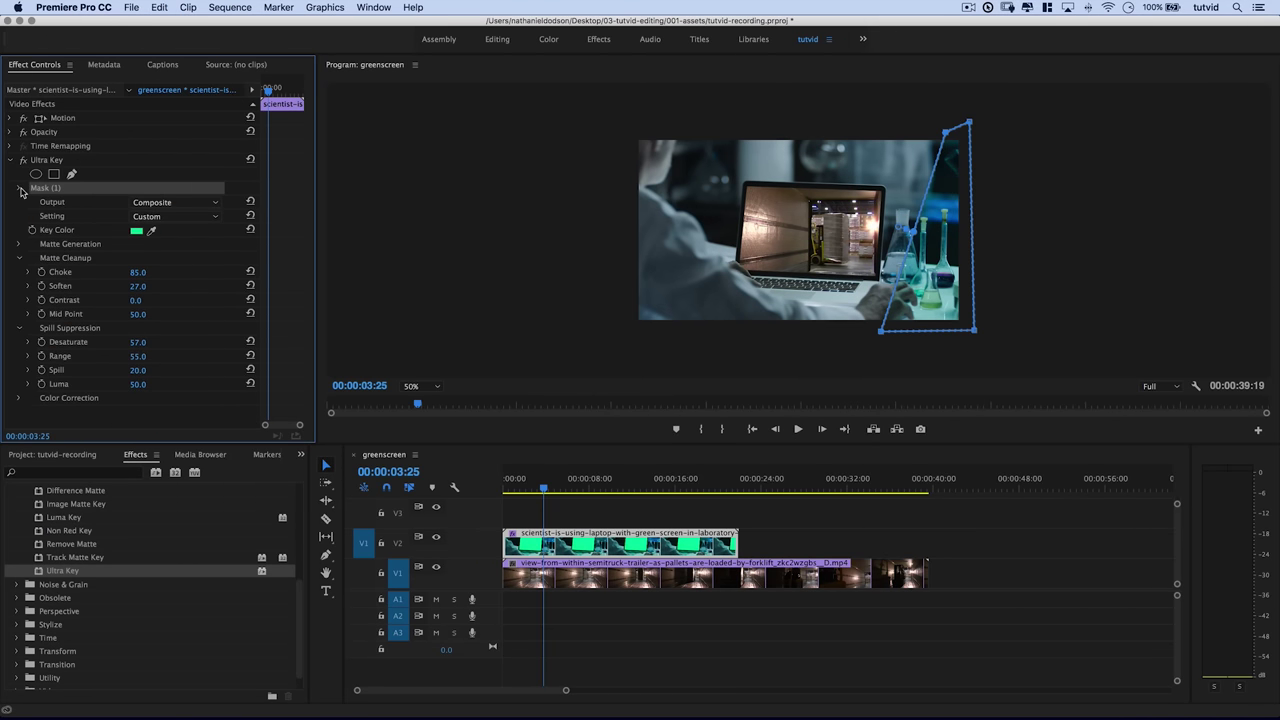
pyautogui.click(11, 161)
pyautogui.click(23, 161)
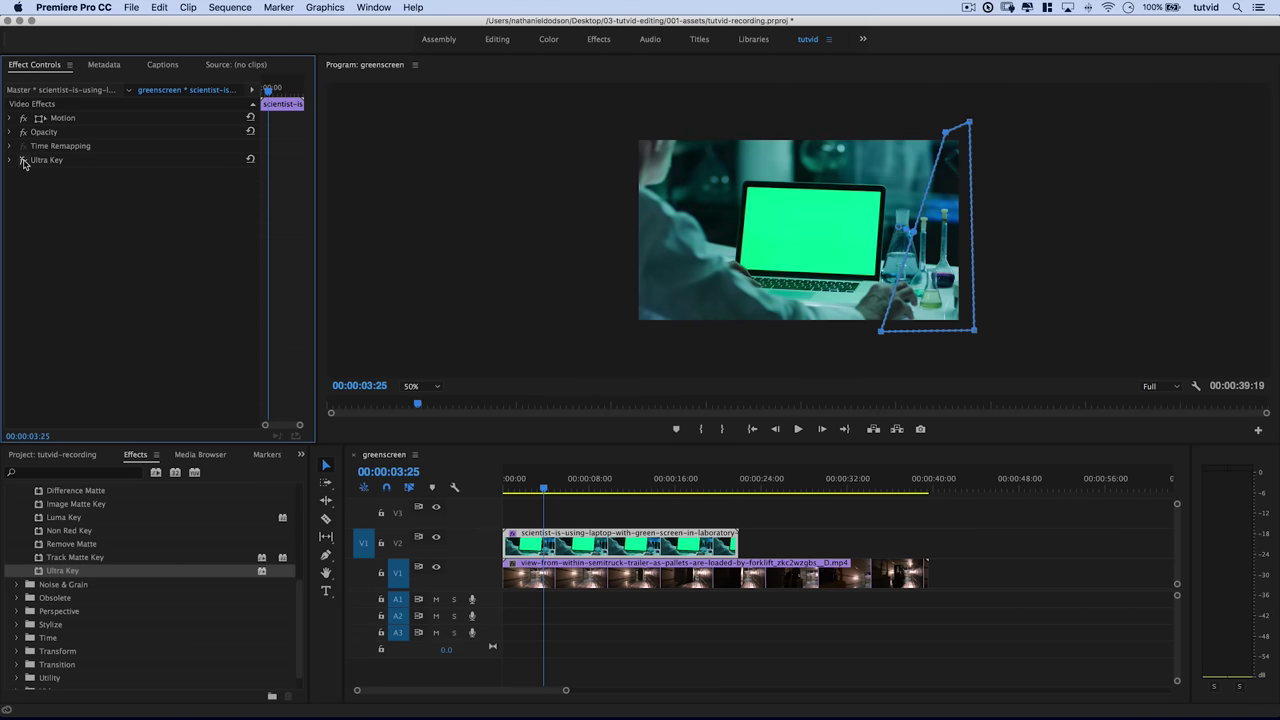
pyautogui.click(23, 161)
pyautogui.click(11, 161)
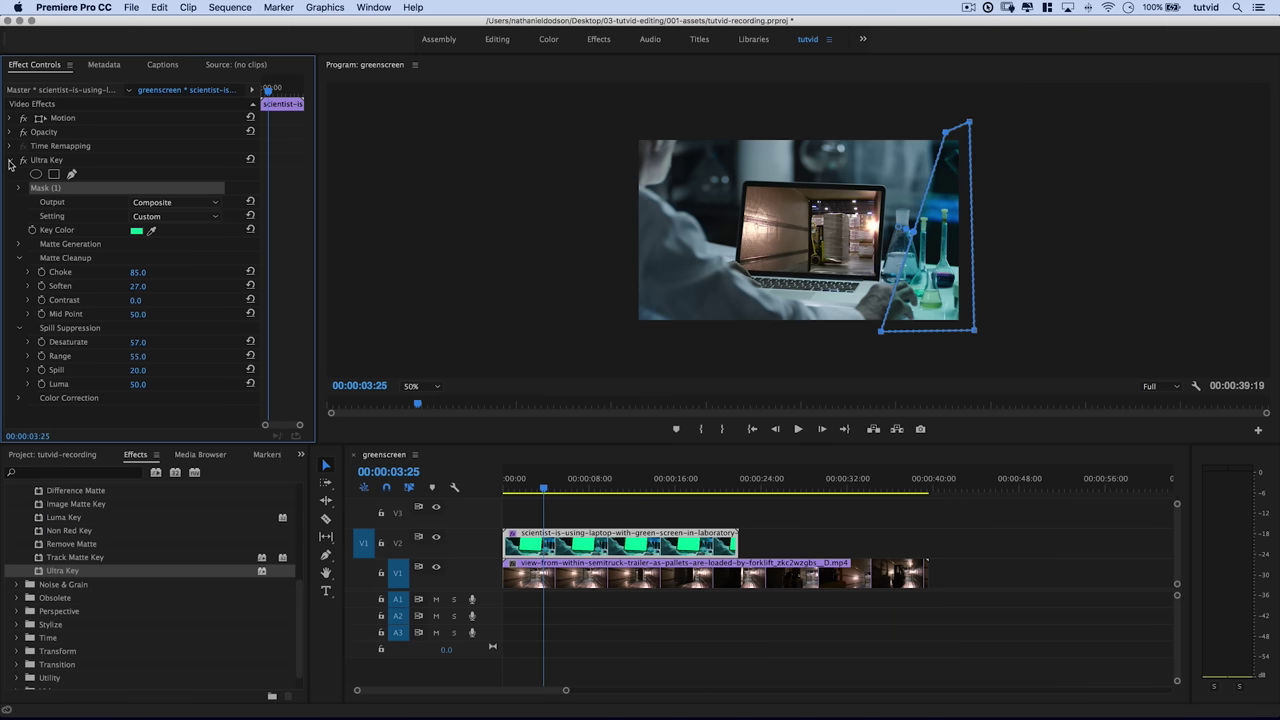
# - Deselect the mask to hide its outline, and compare the clip with Ultra Key off and on
pyautogui.click(66, 263)
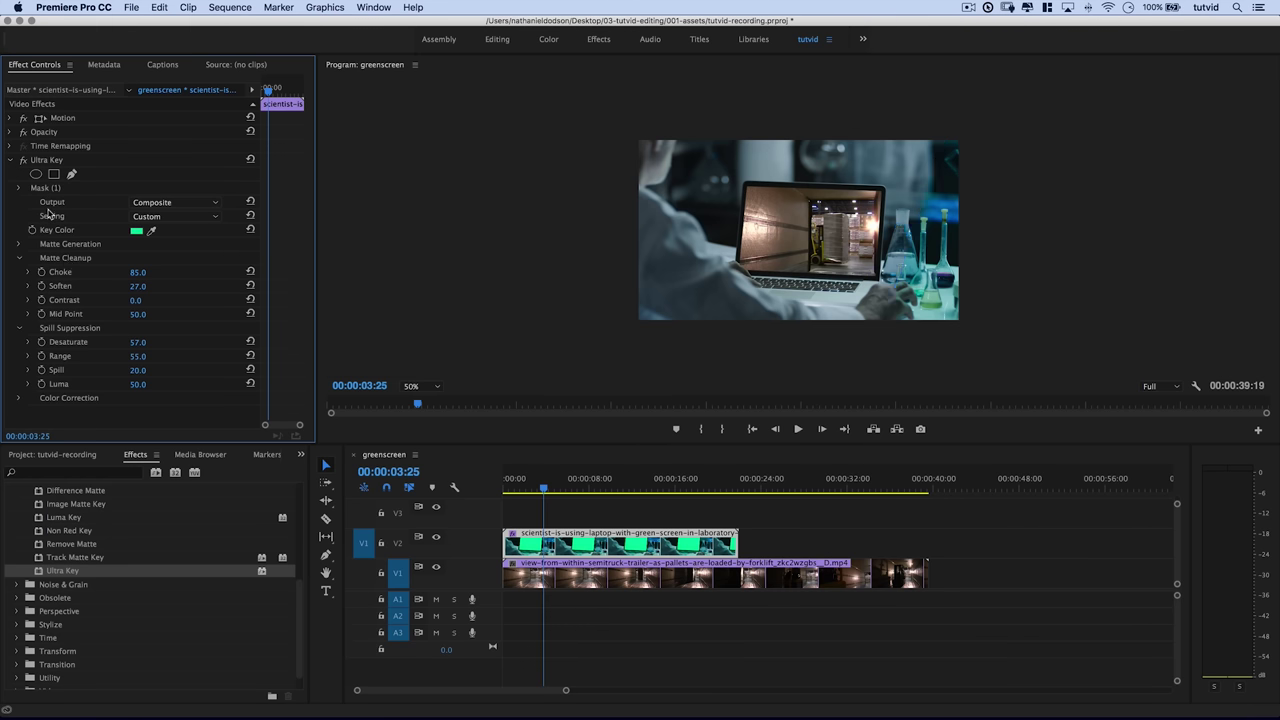
pyautogui.click(11, 161)
pyautogui.click(23, 161)
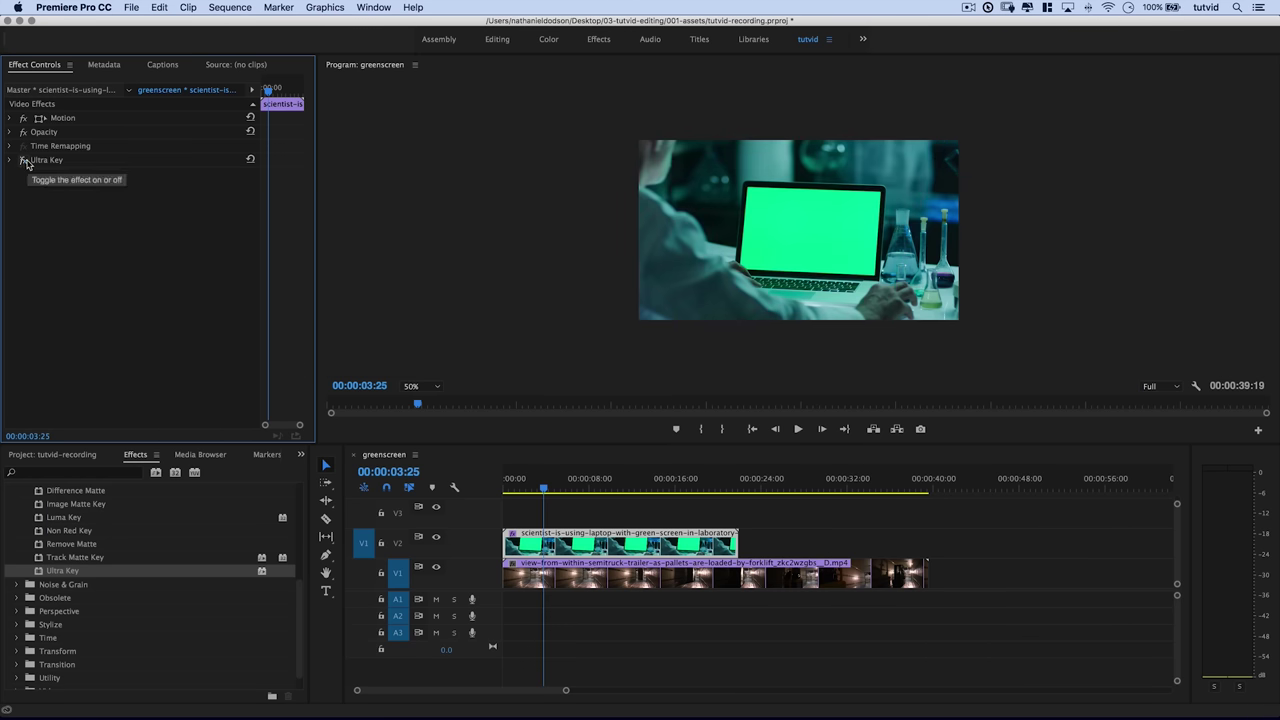
pyautogui.click(23, 161)
# - Open the zoom level choices for the program monitor
pyautogui.click(420, 386)
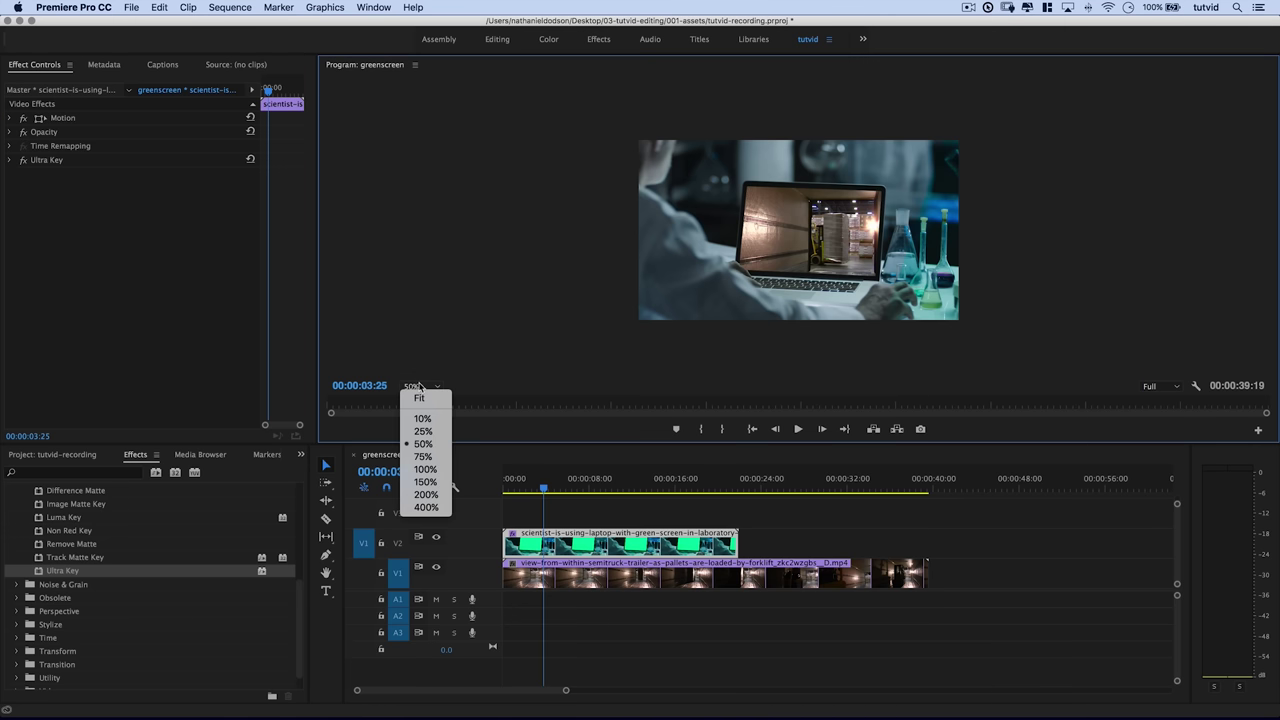